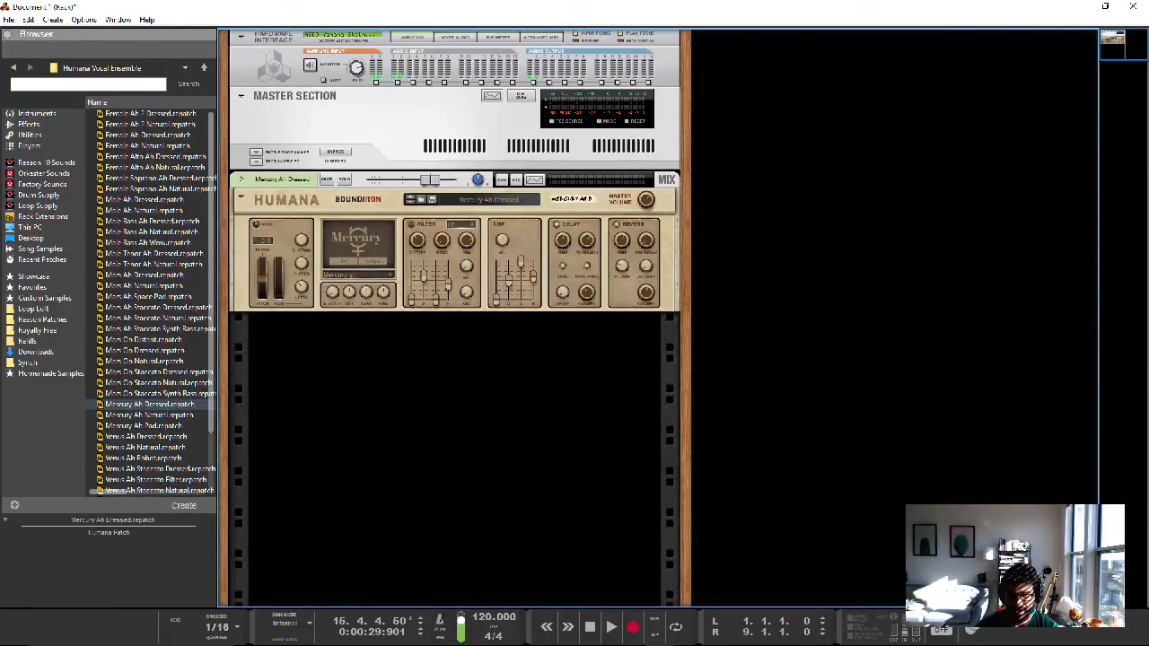
Step: Switch the Humana vocal ensemble's voice to Venus ah Staccato
click(224, 198)
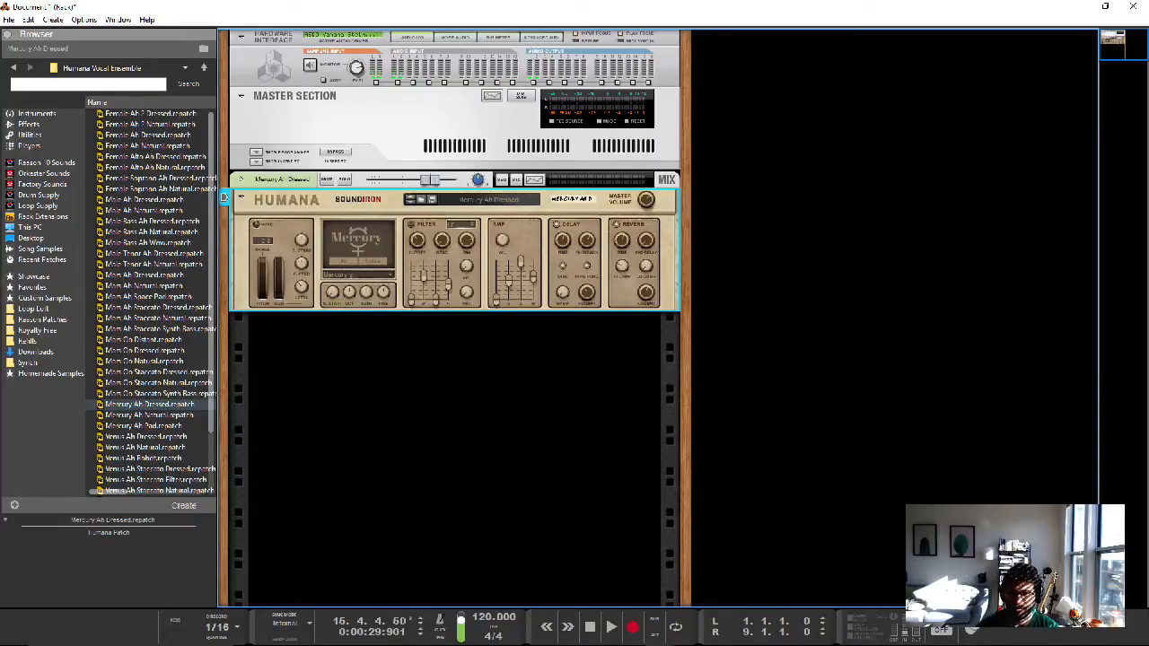
click(386, 273)
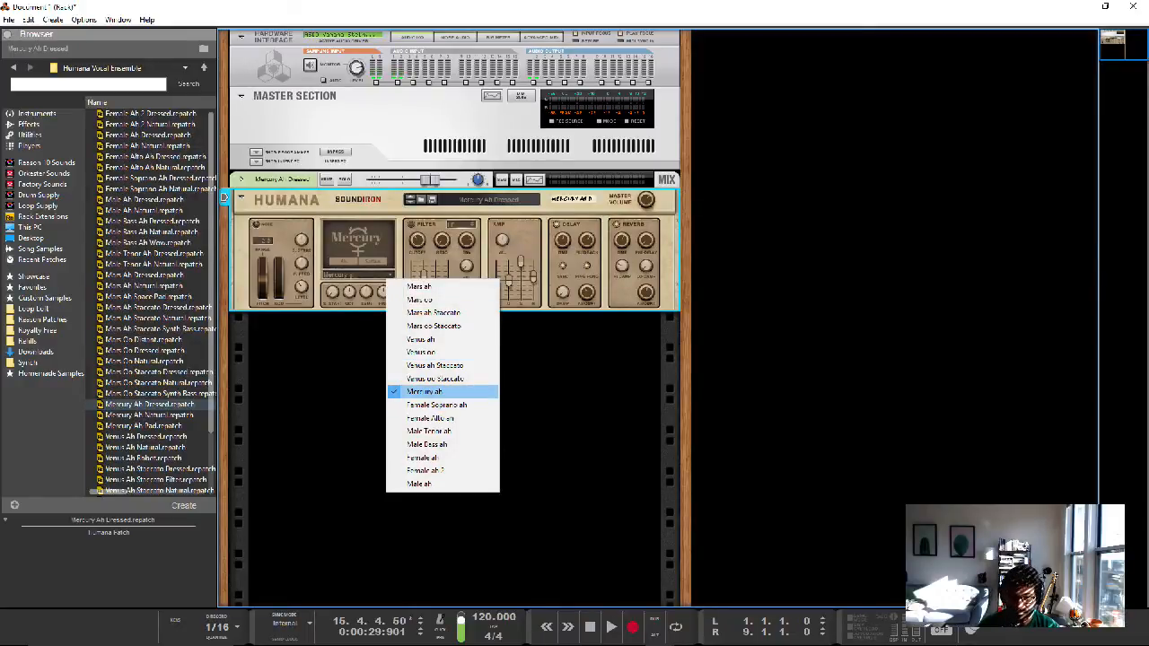
key(Up)
key(Up)
key(Up)
key(Up)
key(Up)
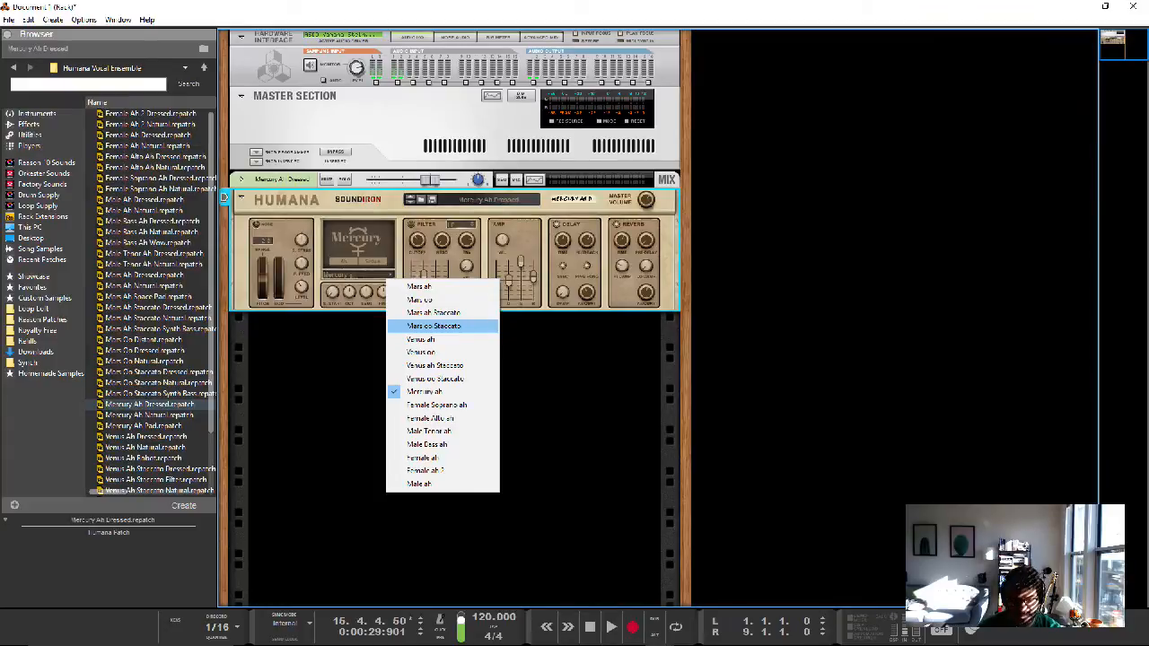
key(Down)
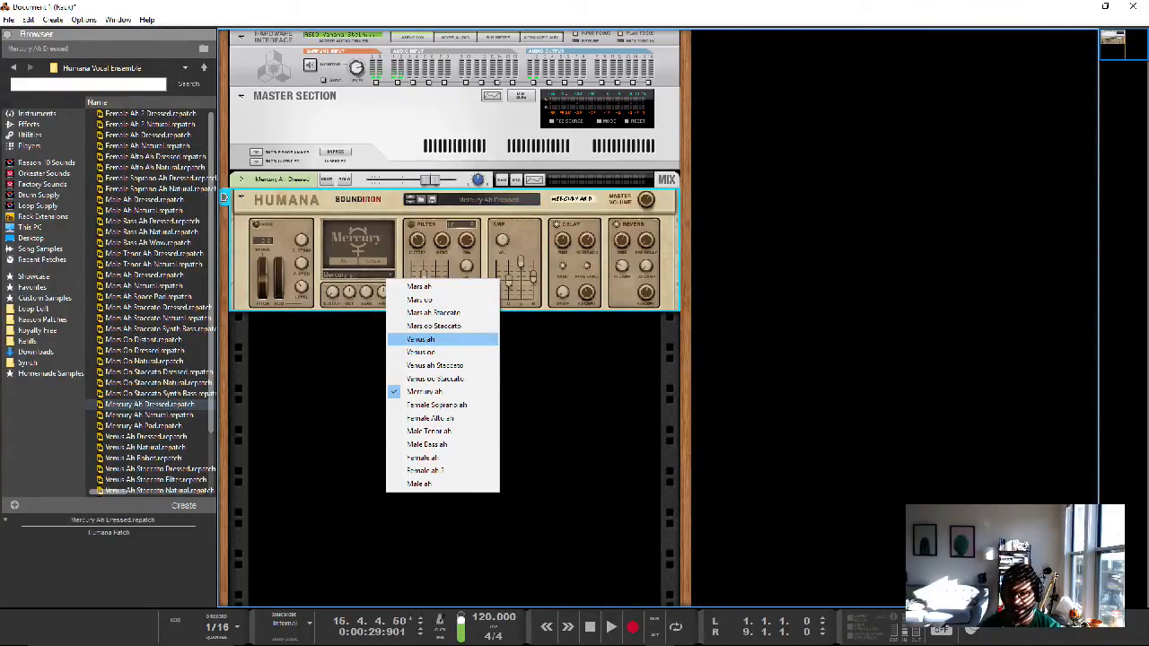
key(Up)
key(Up)
key(Down)
key(Down)
key(Down)
key(Down)
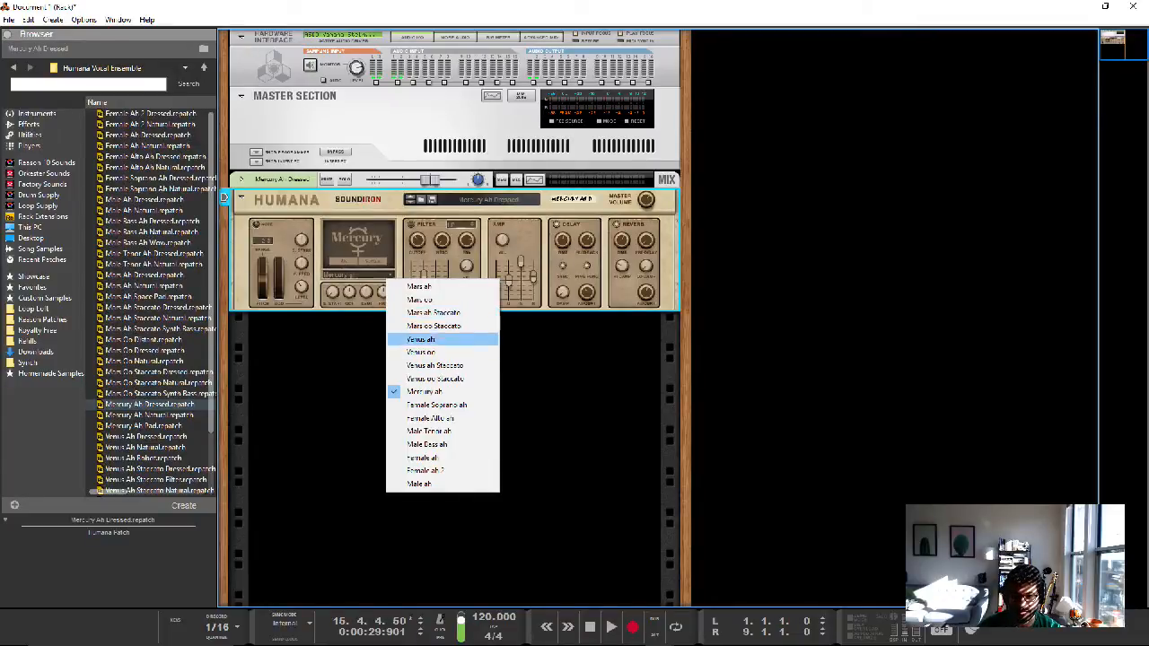
key(Return)
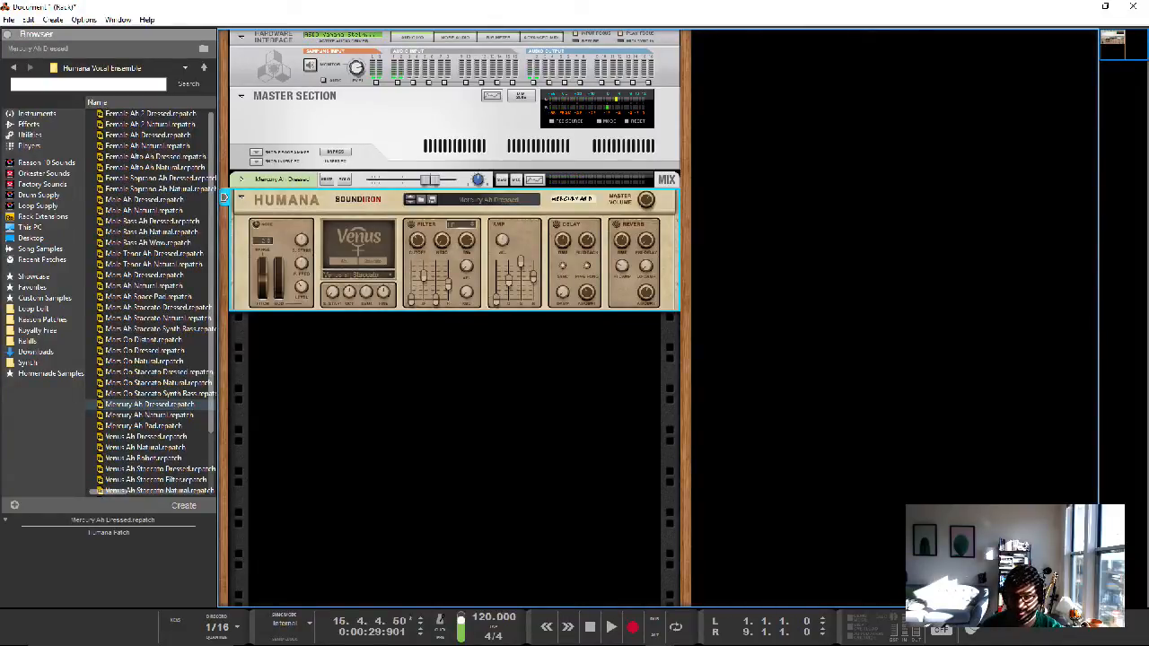
Step: Change the Humana voice to Venus ah and adjust its filter cutoff
click(386, 274)
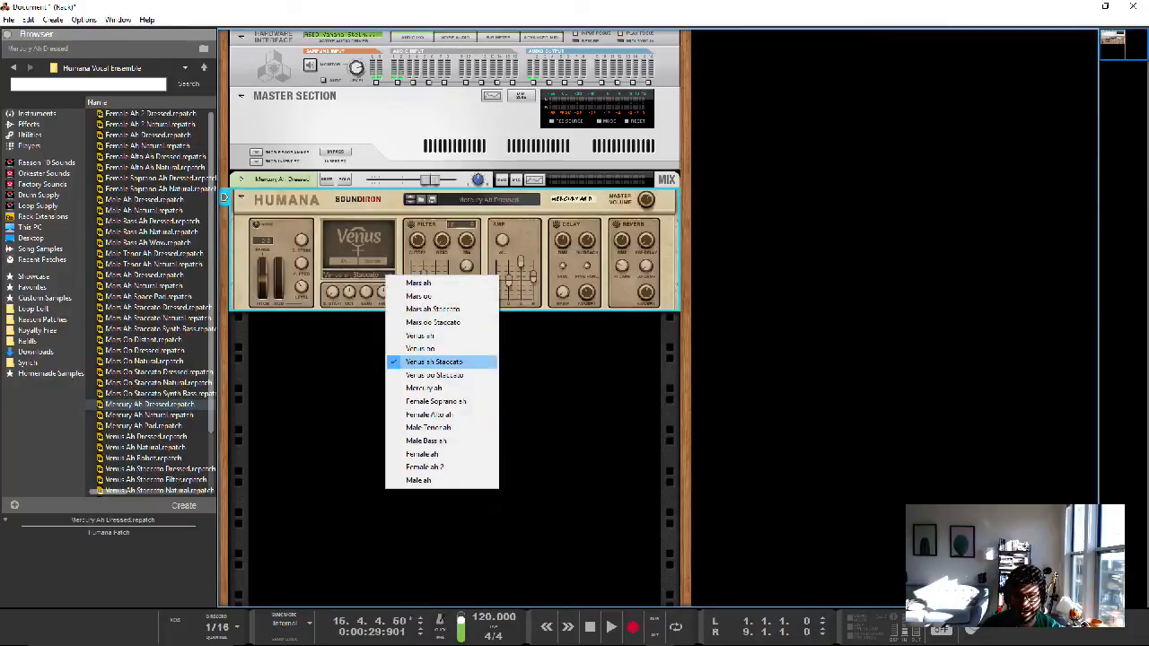
click(420, 336)
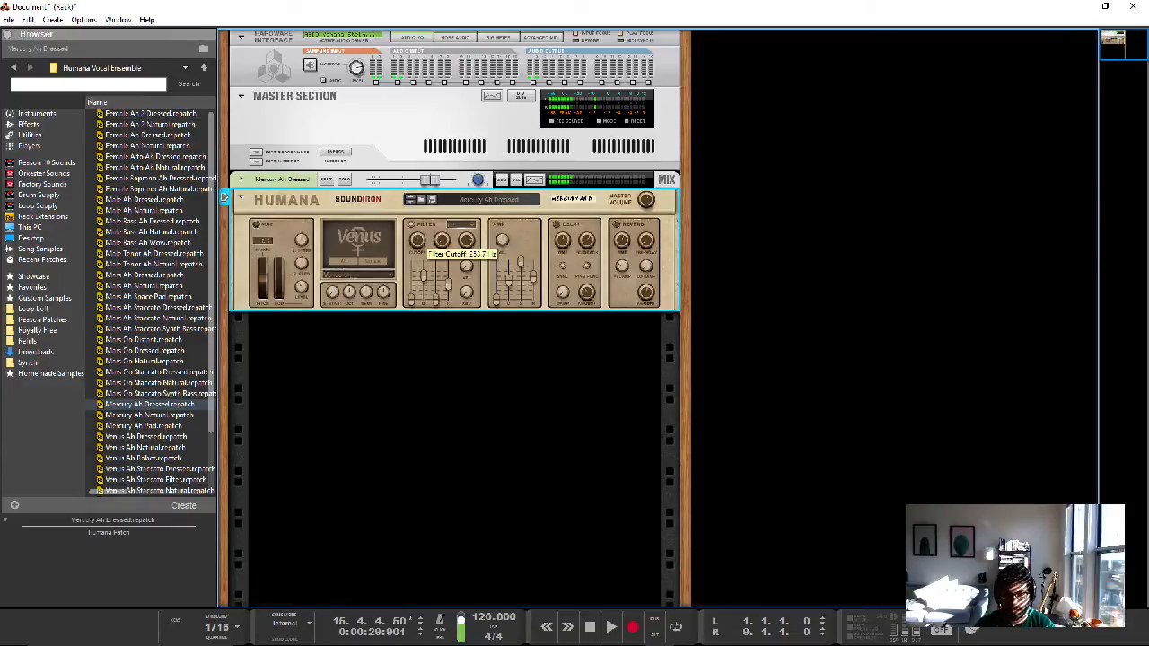
mouse_move(418, 240)
mouse_down()
mouse_move(442, 234)
mouse_move(418, 236)
mouse_up()
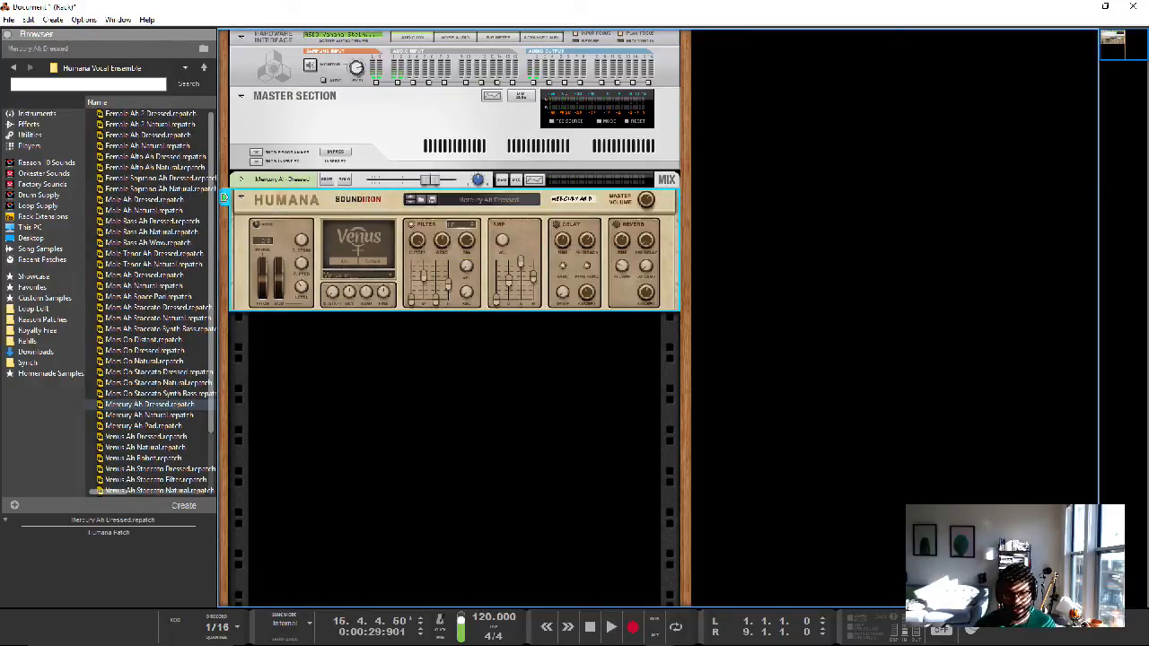
mouse_move(302, 264)
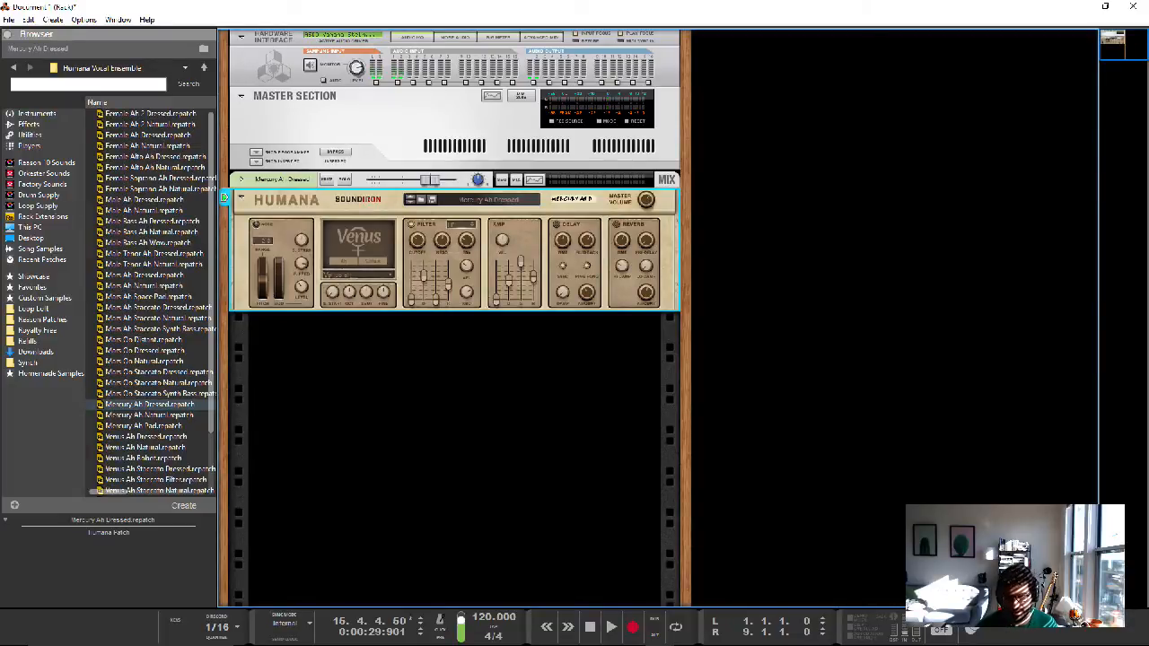
mouse_move(417, 241)
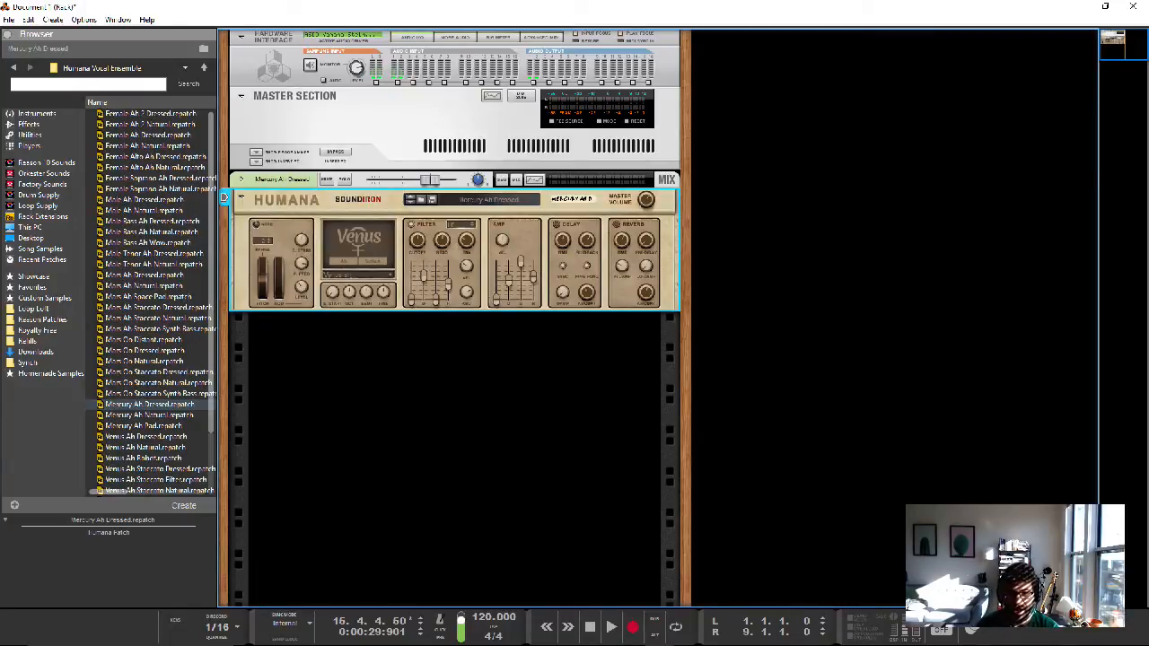
mouse_move(302, 287)
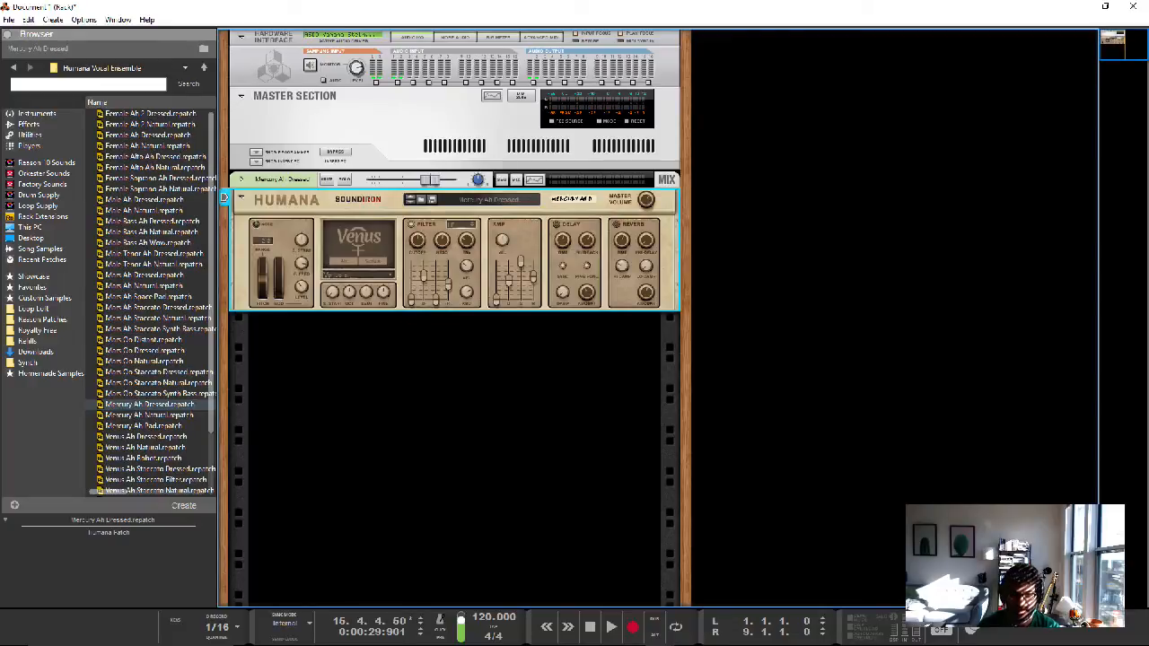
Step: Load the Female Soprano Ah Natural patch into Humana and add a Scales & Chords player to it
click(421, 200)
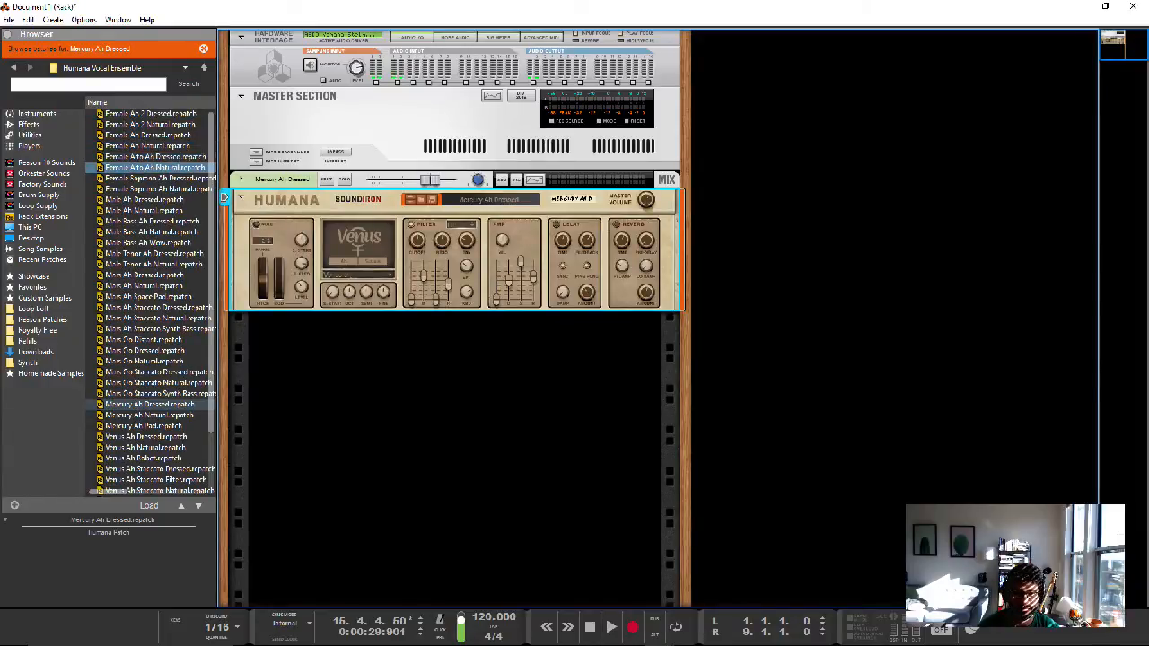
click(157, 188)
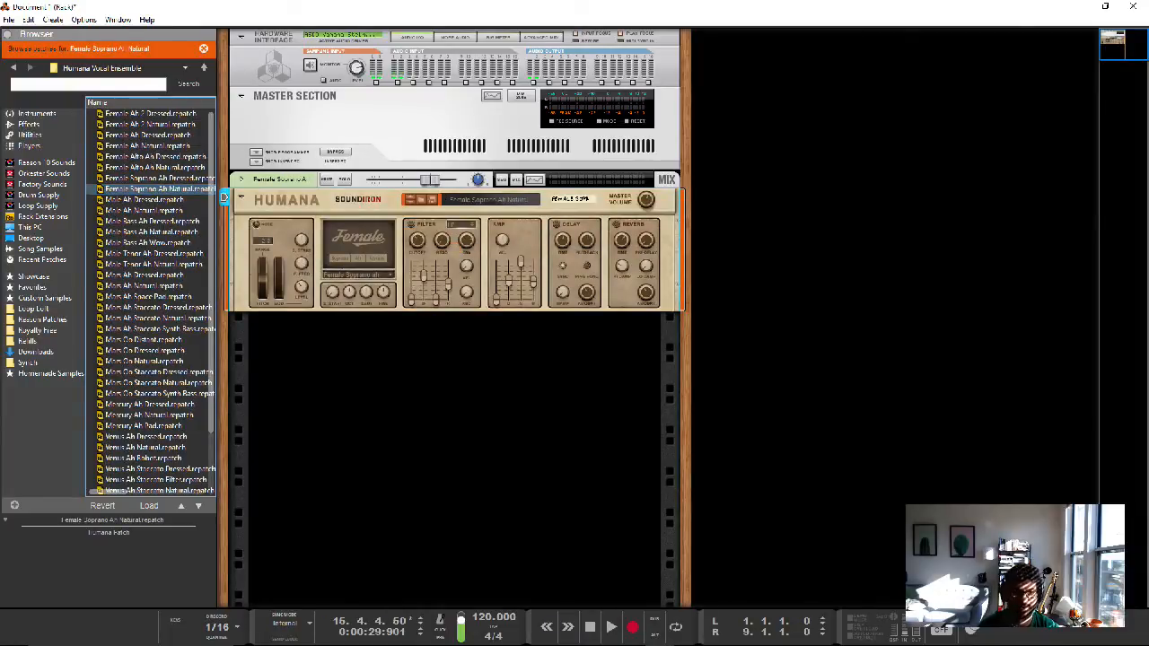
click(28, 146)
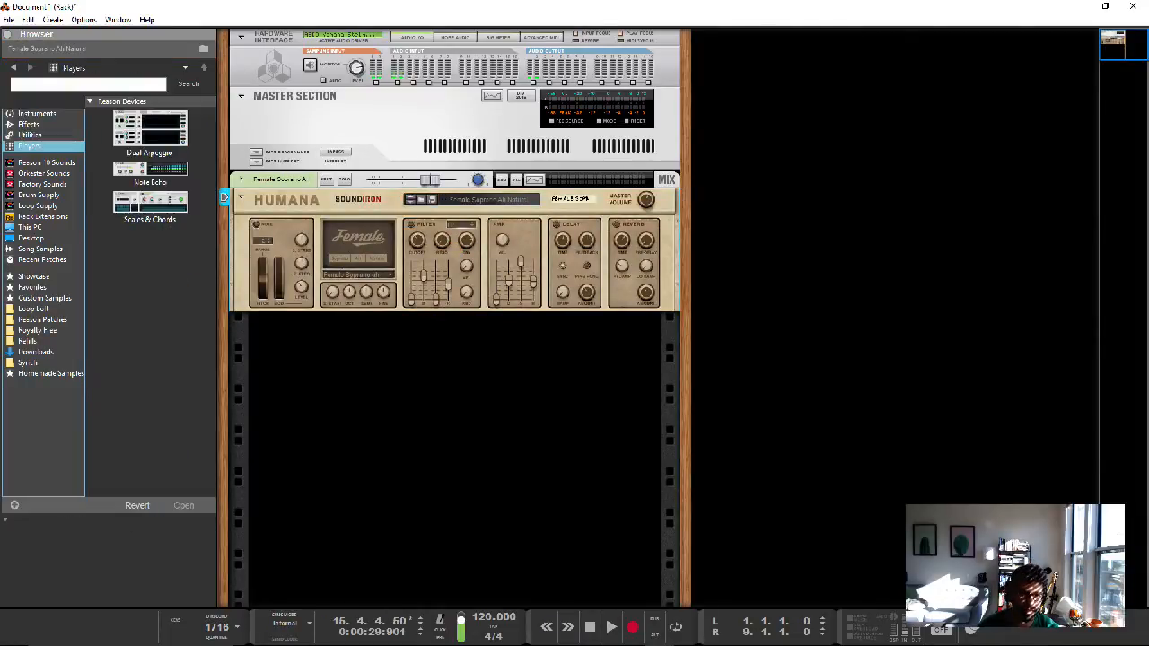
drag(150, 206, 453, 189)
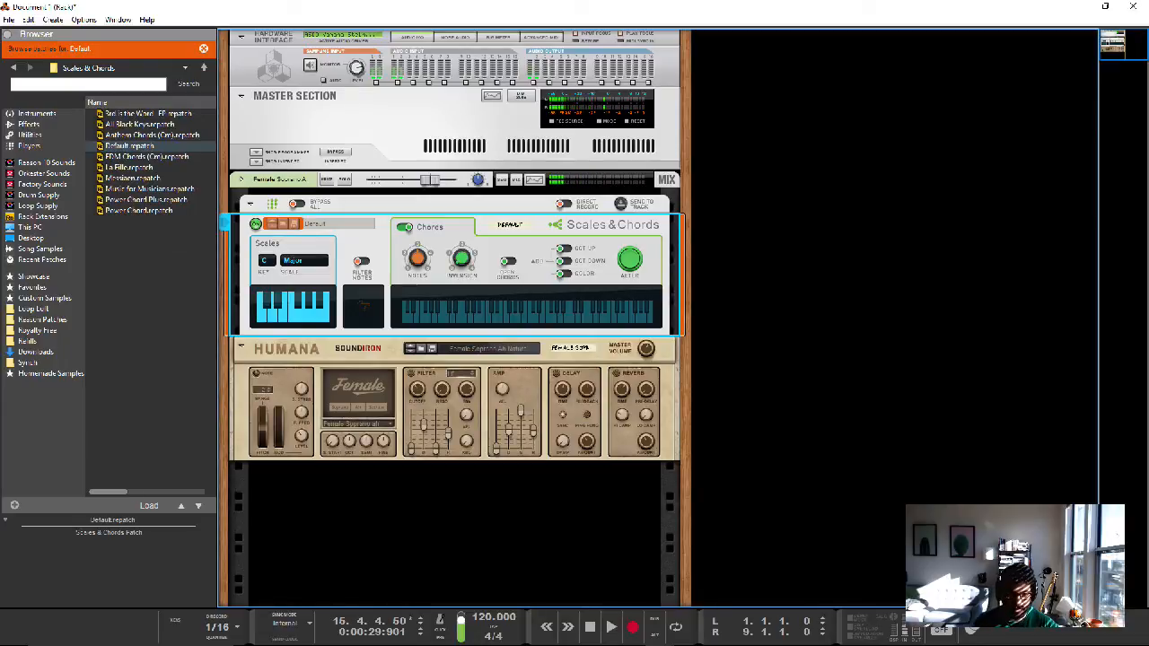
Step: In the sequencer window, create a one-bar clip at bar 1 on the Female Soprano track and return the playhead to the song start
key(alt+Tab)
key(alt+Tab)
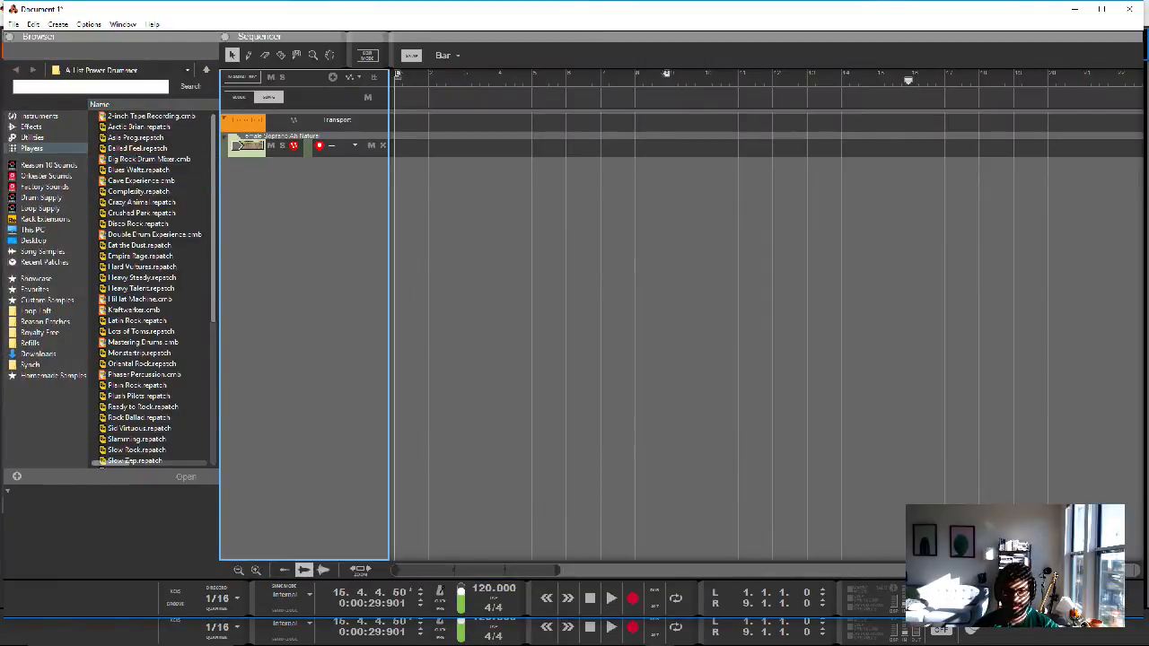
double_click(412, 148)
double_click(412, 148)
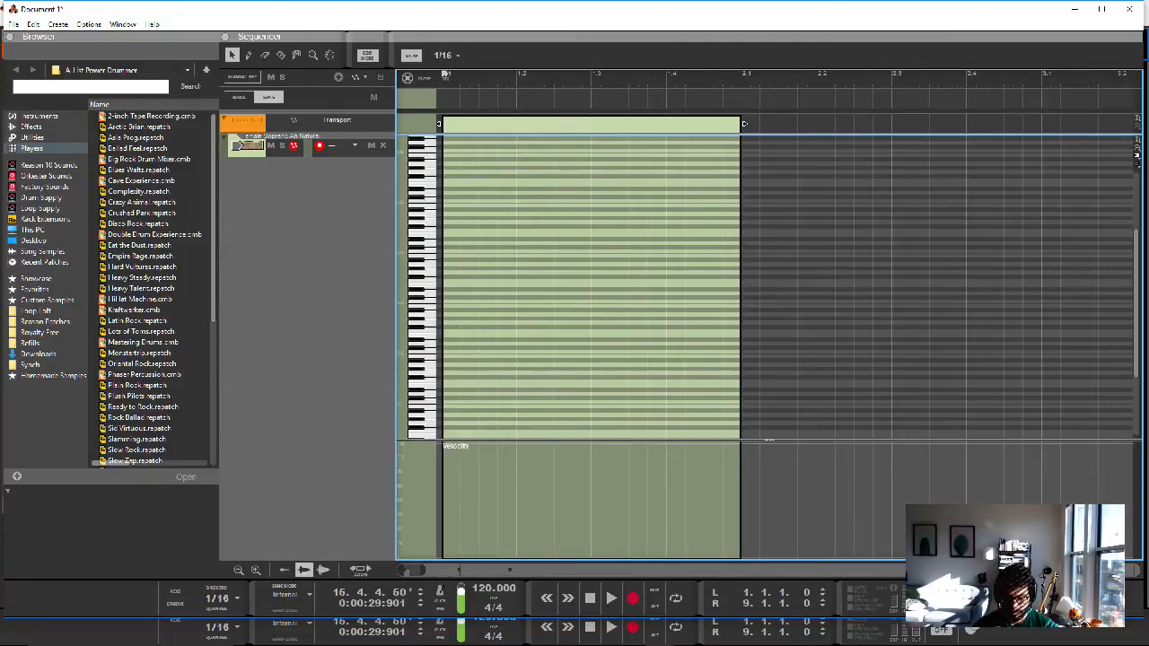
click(590, 598)
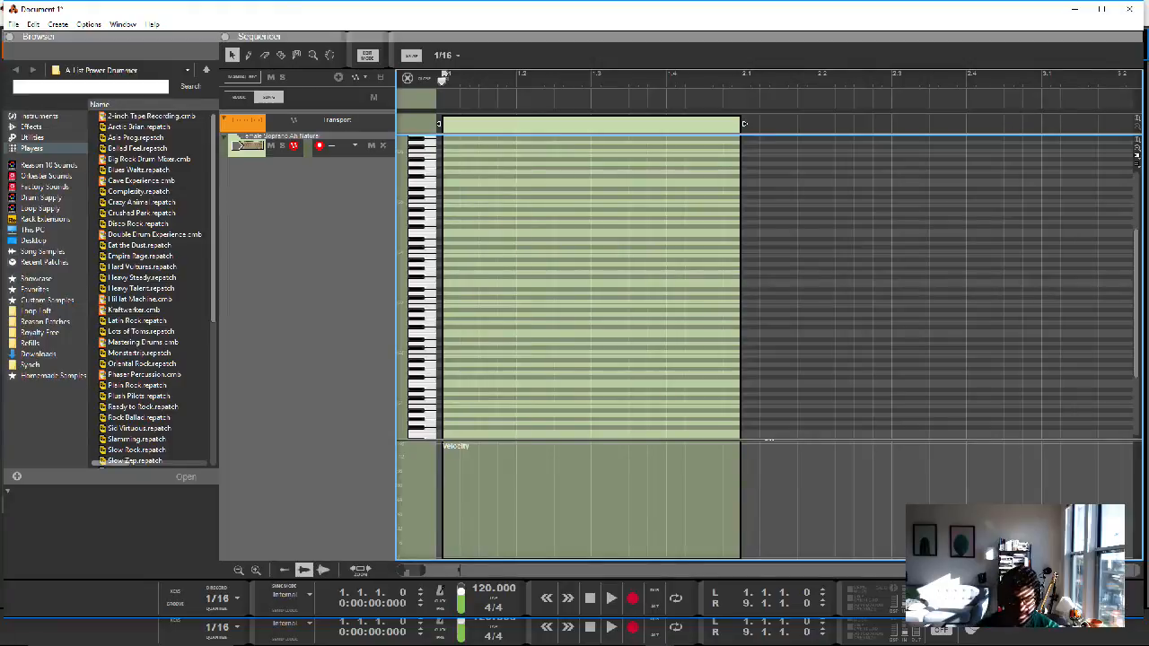
Step: Draw a C3 note filling the one-bar clip, stretch the clip to 8 bars, and return to the rack
drag(442, 302, 740, 302)
click(417, 78)
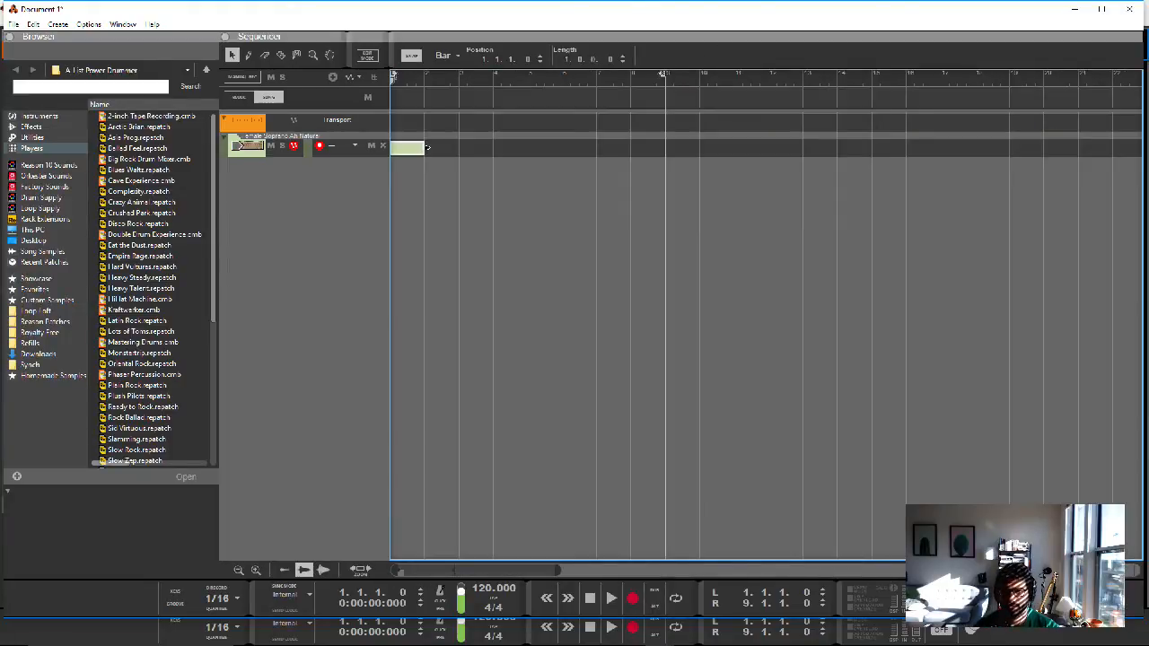
drag(427, 147, 667, 147)
key(F6)
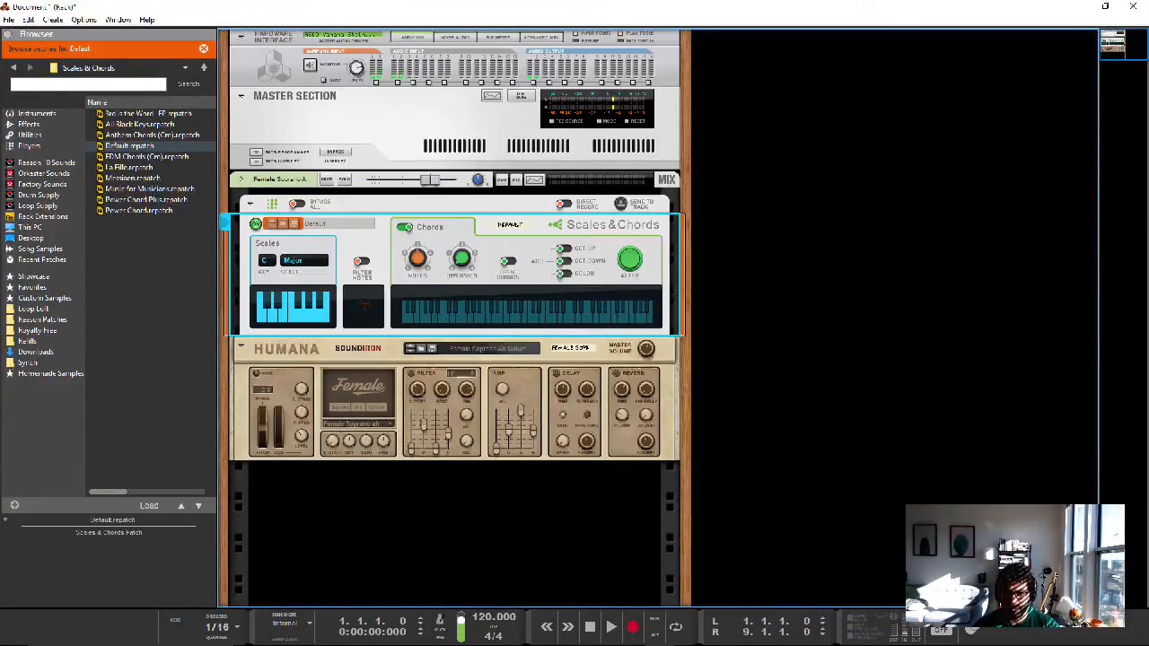
Step: Duplicate the Female Soprano mix channel together with its devices and track
click(506, 184)
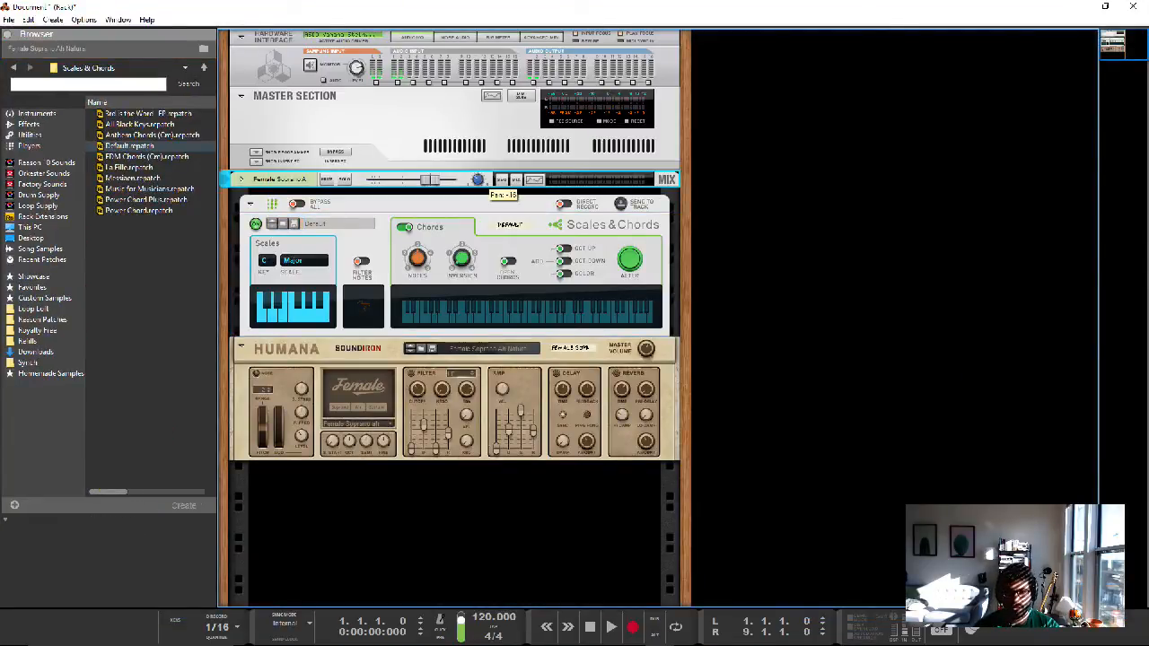
right_click(389, 372)
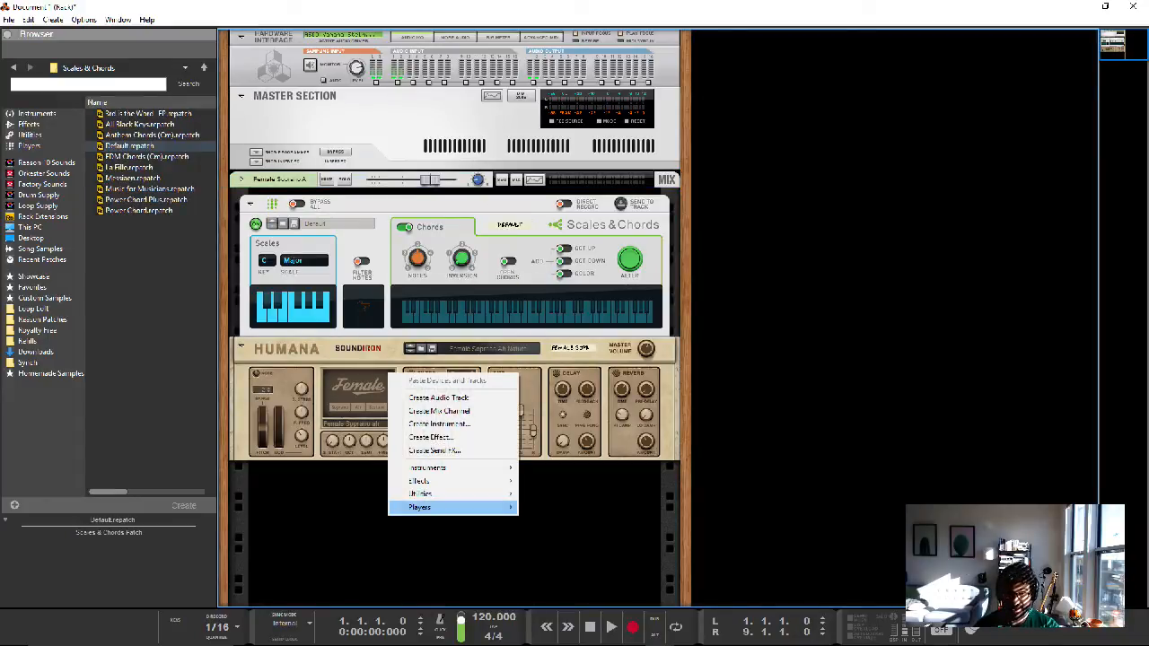
mouse_move(448, 468)
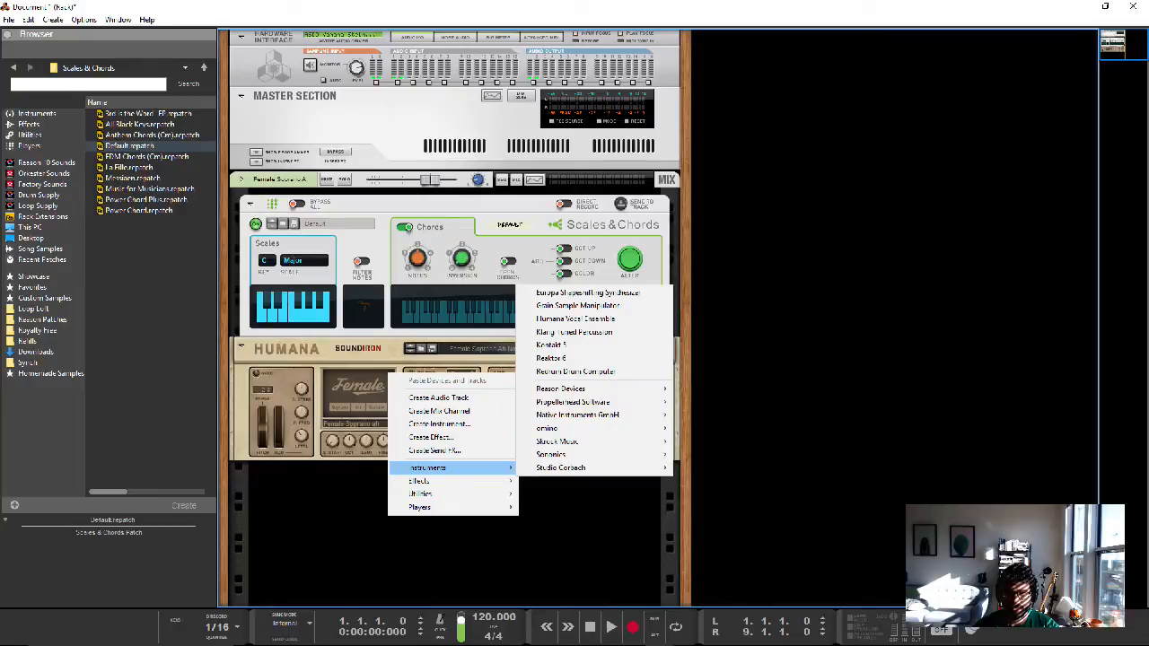
click(279, 179)
right_click(281, 177)
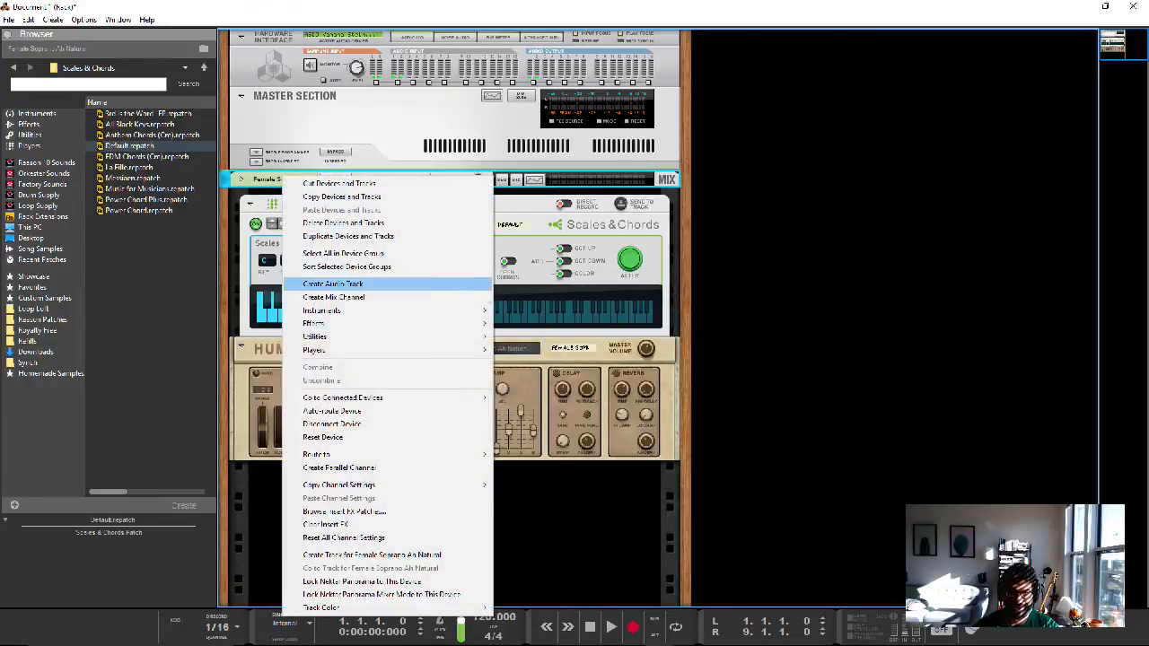
click(347, 236)
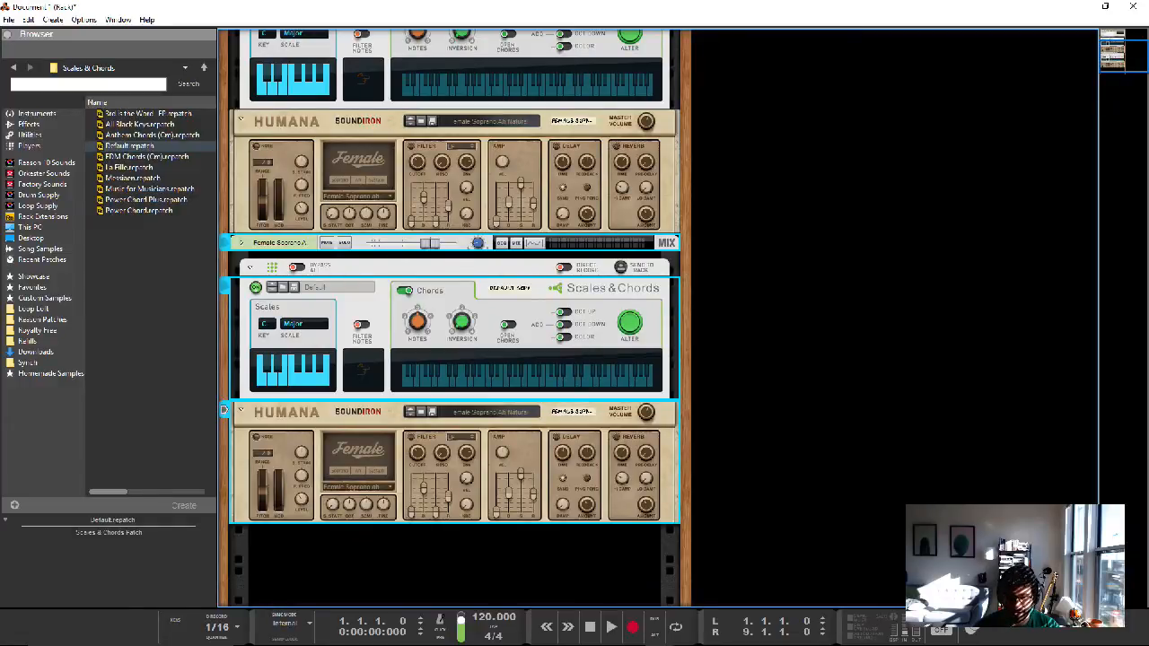
Step: Load the Male Bass Ah Natural patch into the duplicated Humana and adjust the chord inversion of its Scales & Chords player
click(422, 412)
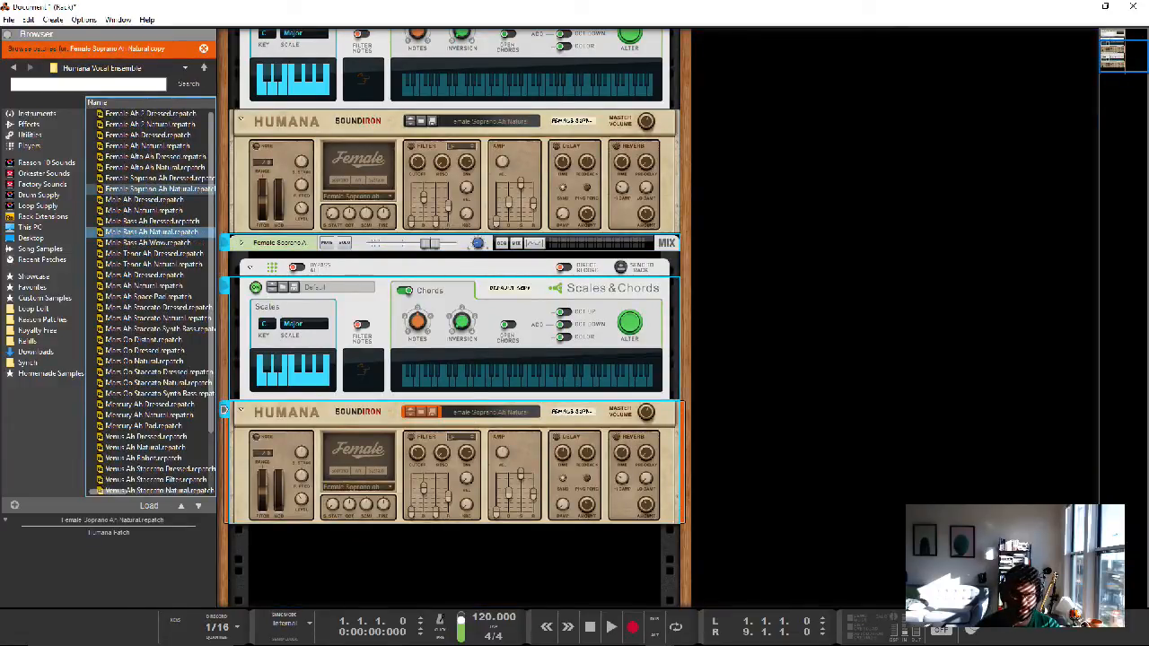
click(150, 232)
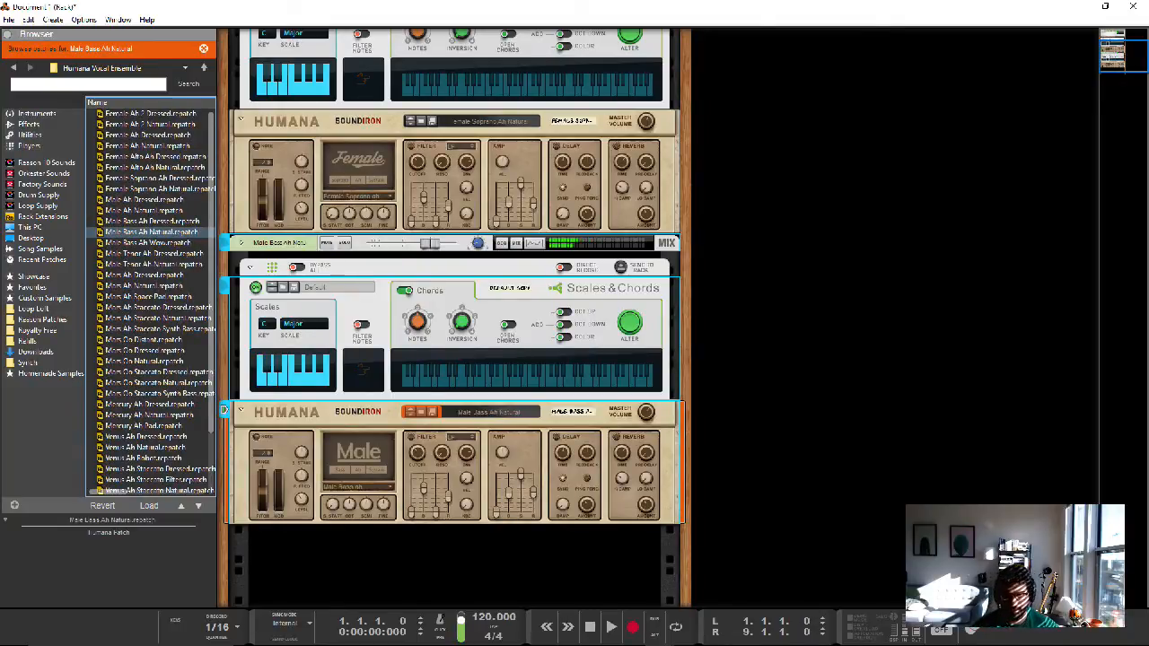
click(465, 323)
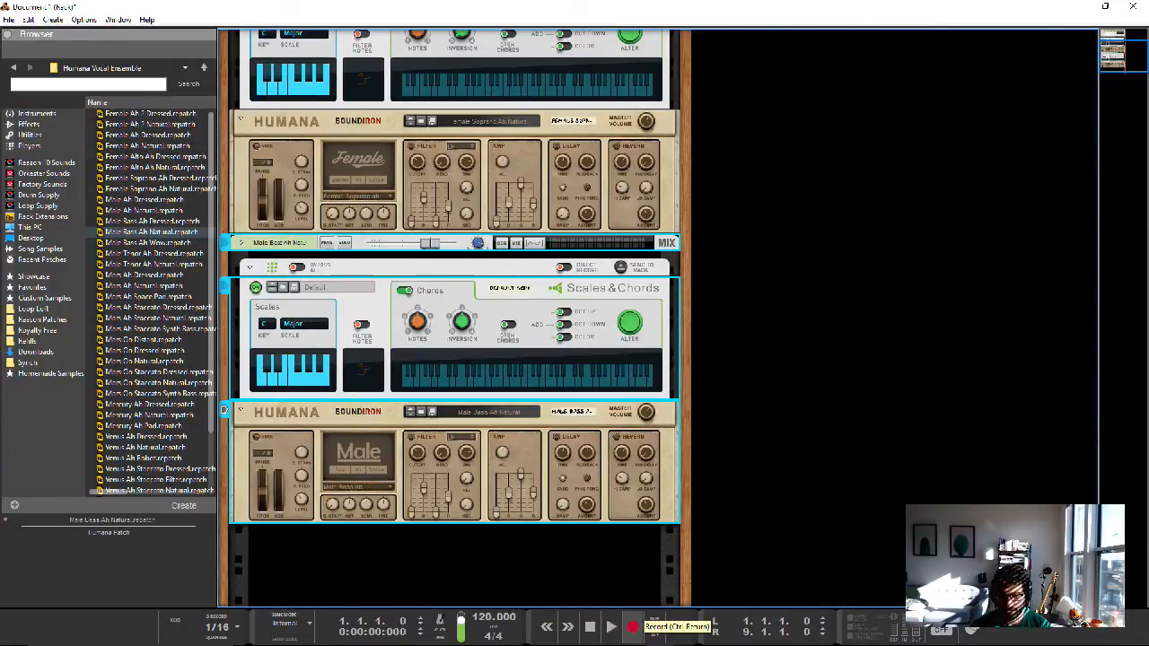
Step: Record a short pass from the song start on the Male Bass track with both choir parts playing, and stop it
click(633, 626)
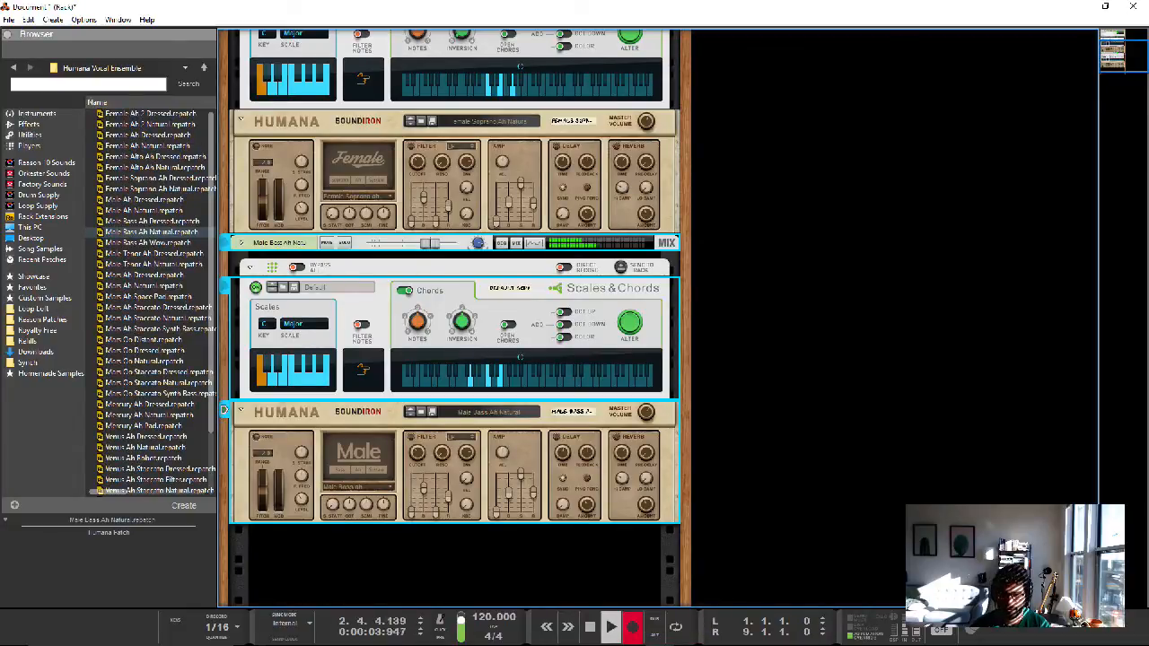
key(space)
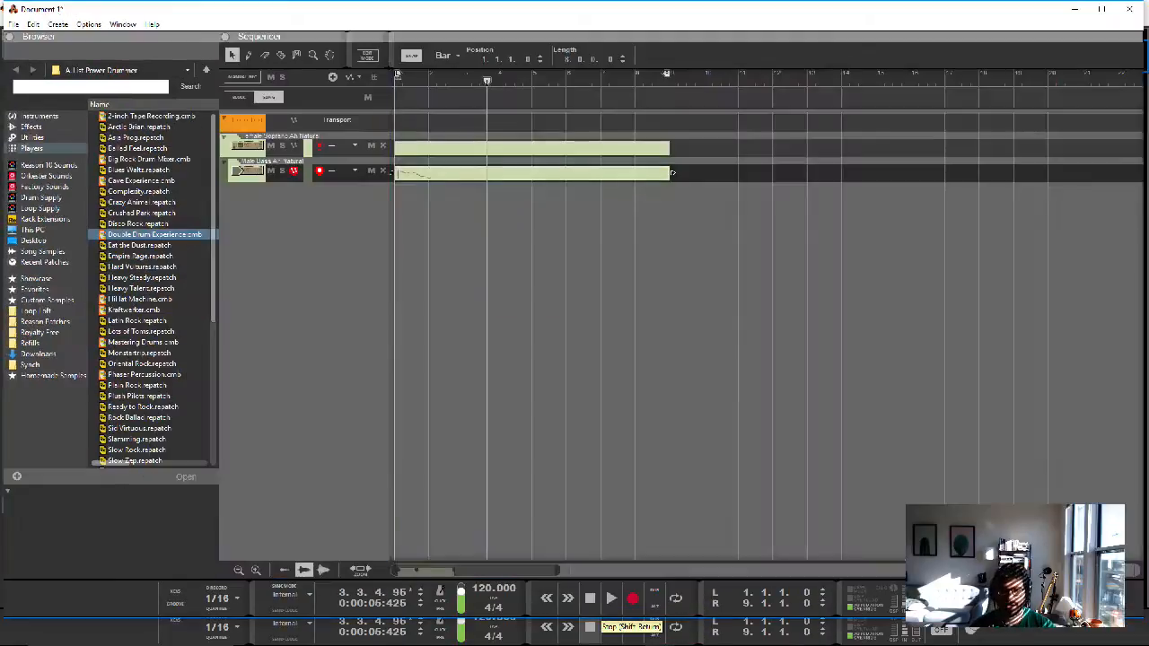
Step: Open the Male Bass clip and delete the duplicated 8-bar C3 note, keeping the recorded C3 note
double_click(671, 172)
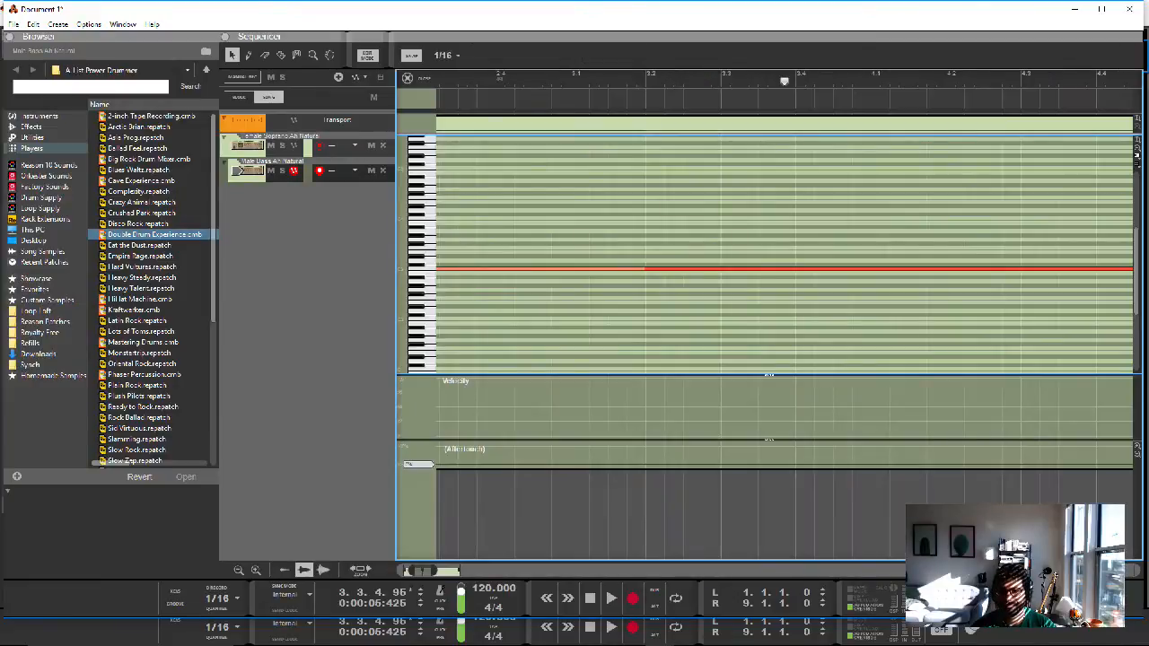
key(shift+Tab)
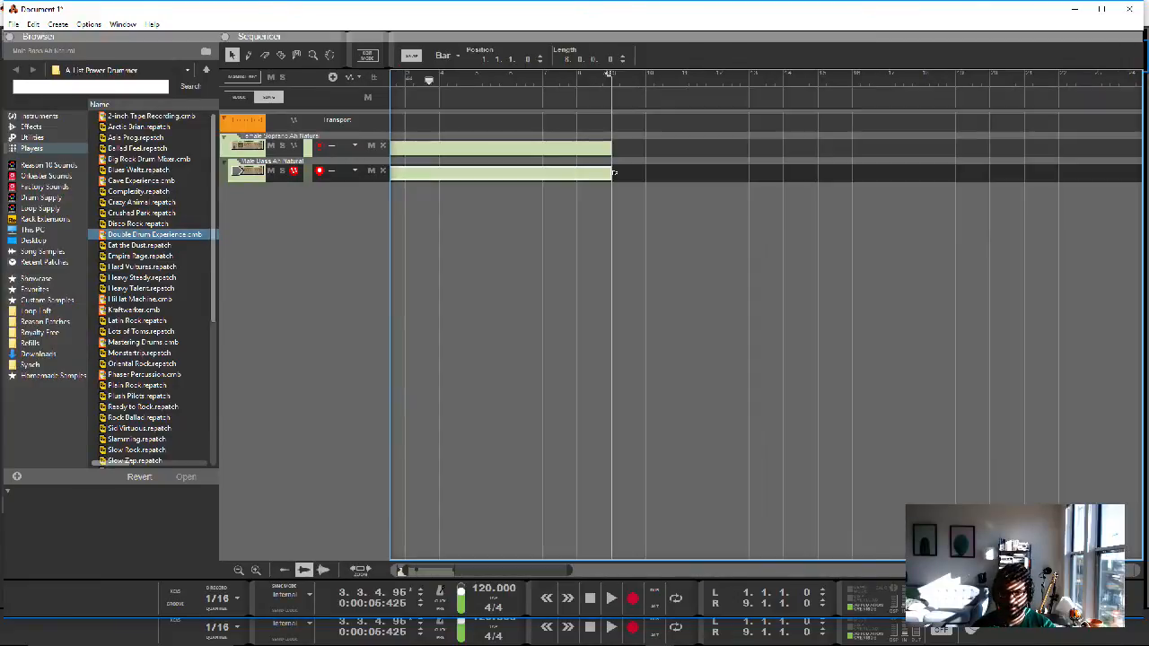
double_click(610, 172)
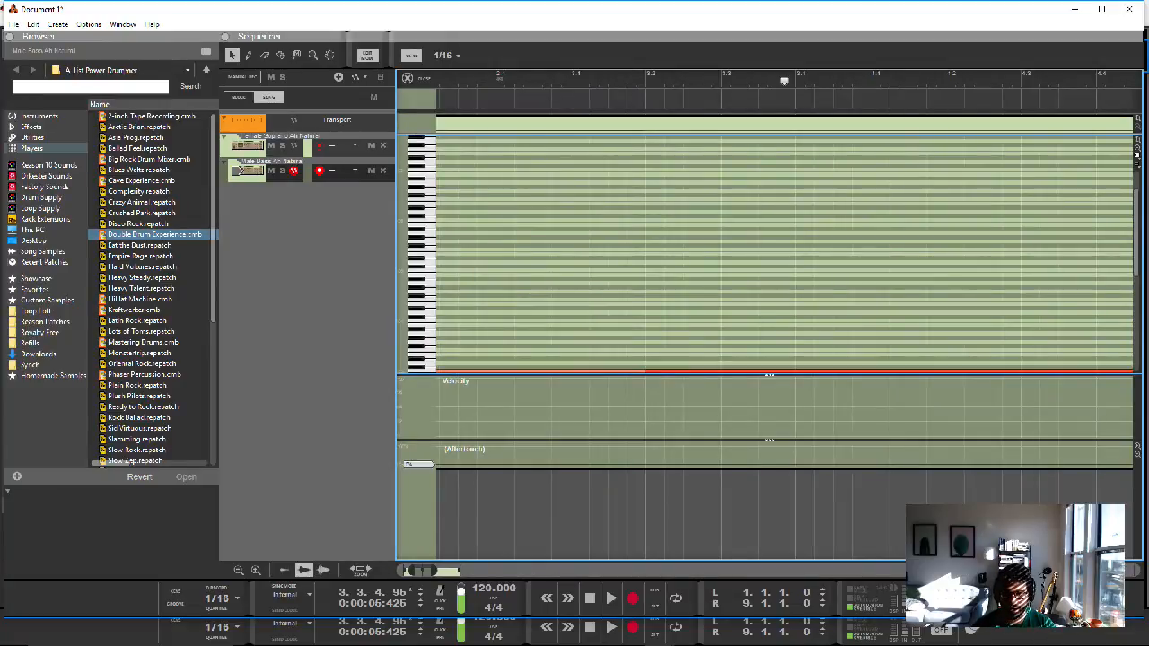
scroll(772, 255, down, 3)
key(ctrl+a)
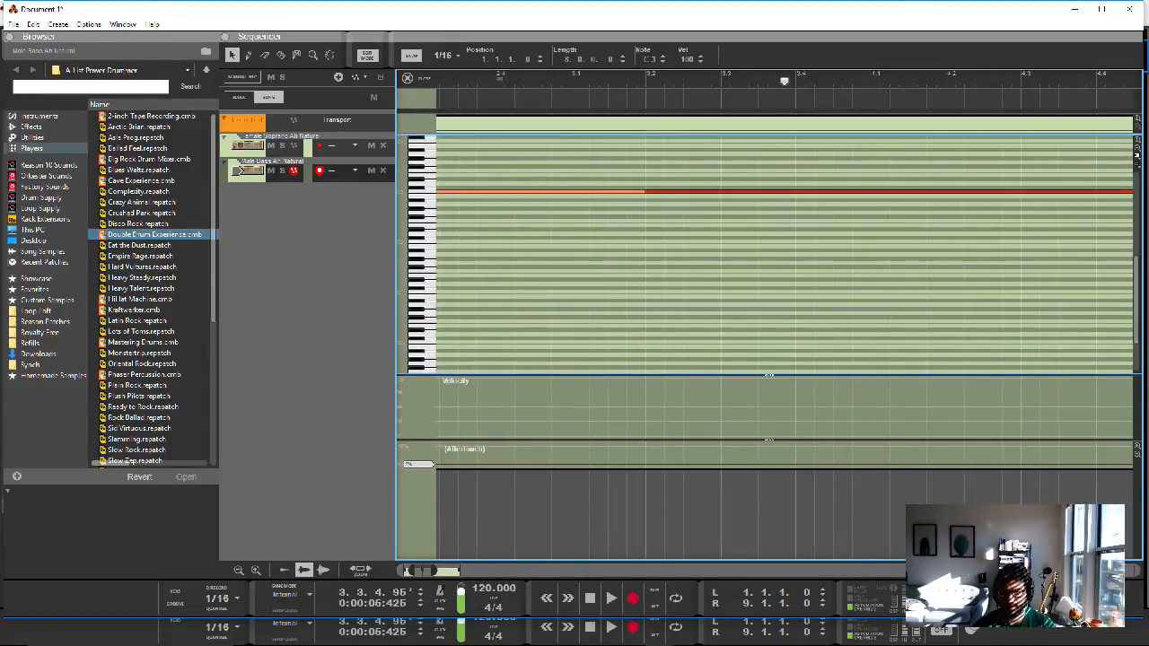
key(Delete)
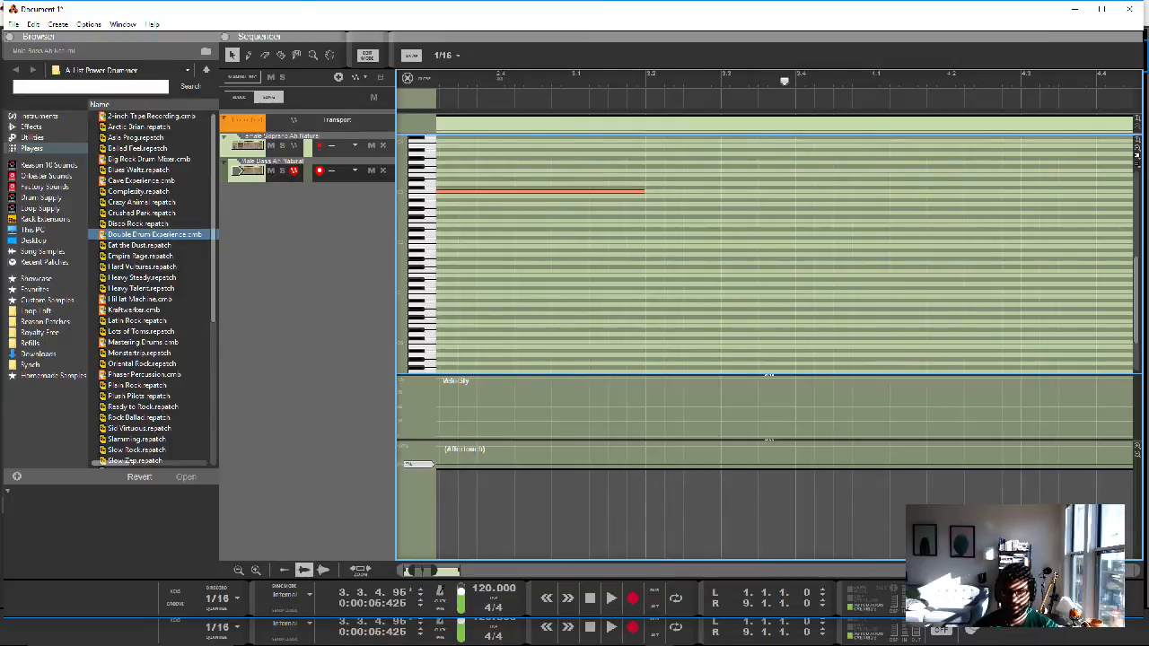
Step: Lengthen the recorded C3 note to fill the 8-bar Male Bass clip, and return to the arrangement
scroll(664, 255, down, 5)
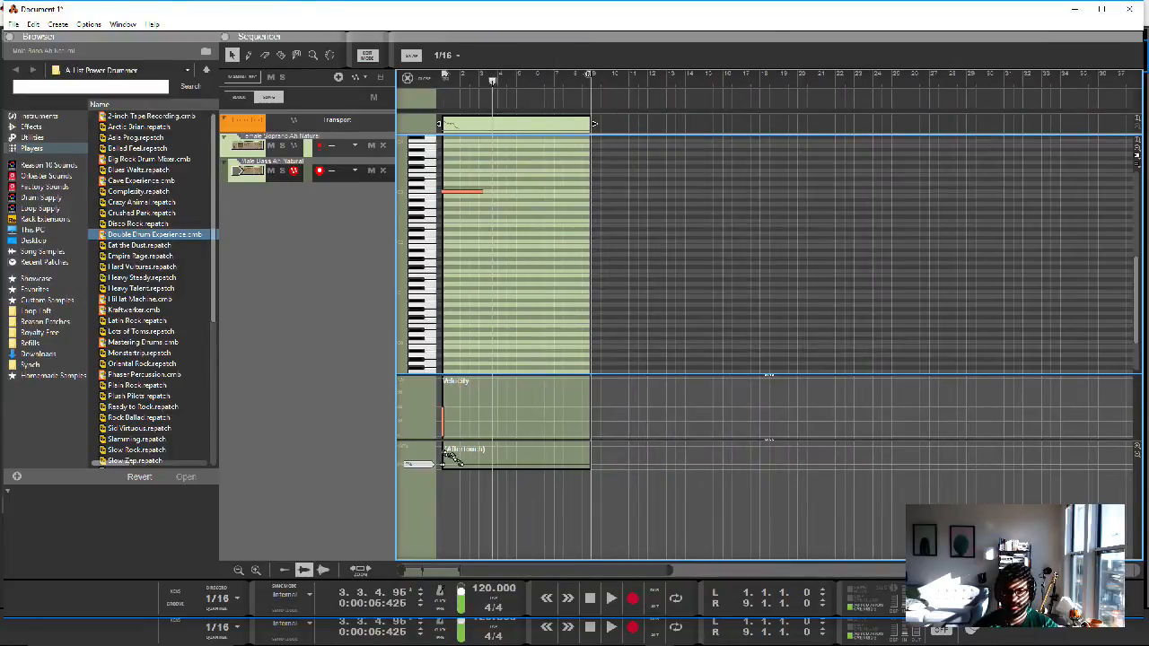
key(ctrl+a)
drag(485, 191, 570, 192)
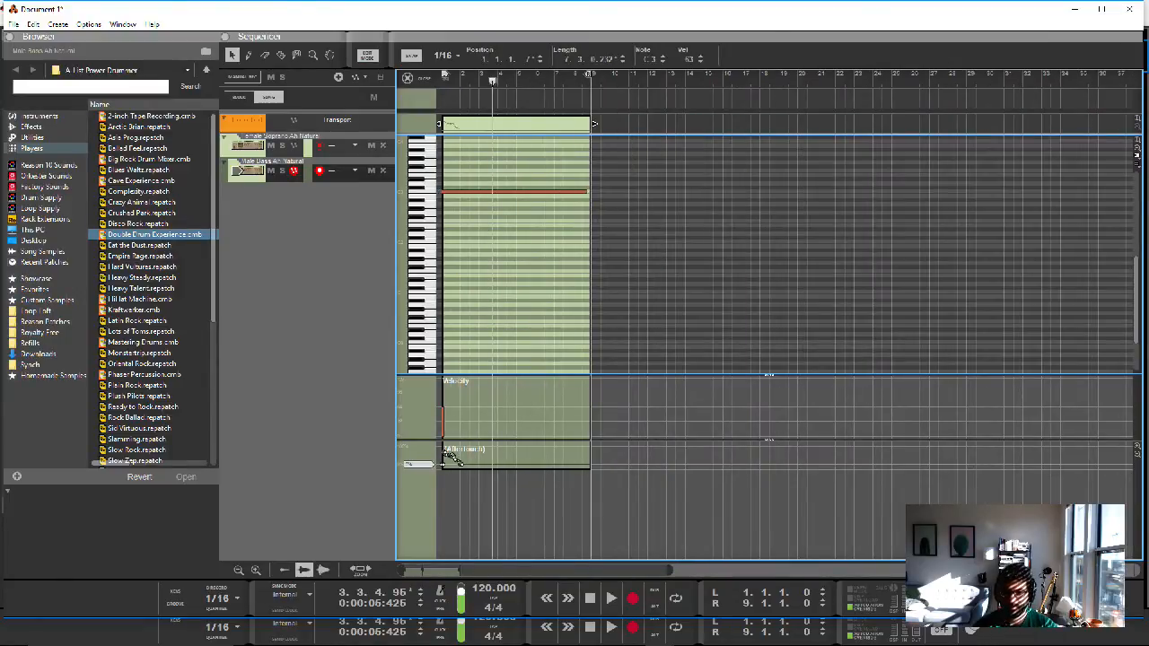
key(ctrl+e)
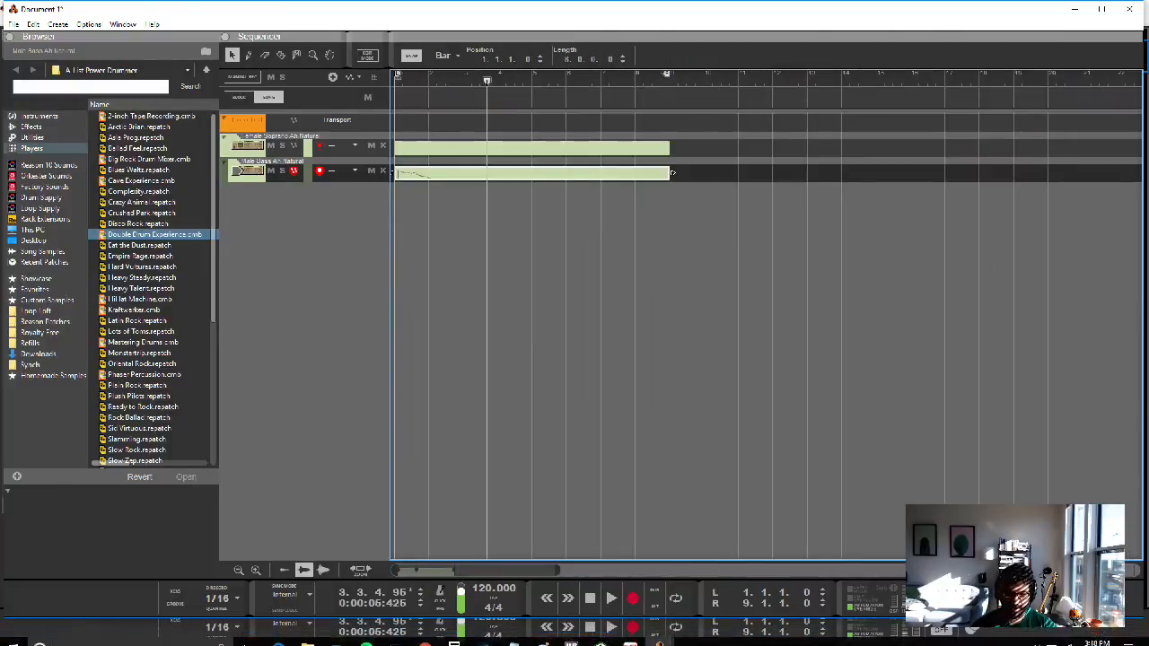
Step: Play the opening briefly, then set the Male Bass mix level to -2.42 dB in the rack and slightly lower the Female Soprano level
click(590, 597)
key(space)
key(alt+Tab)
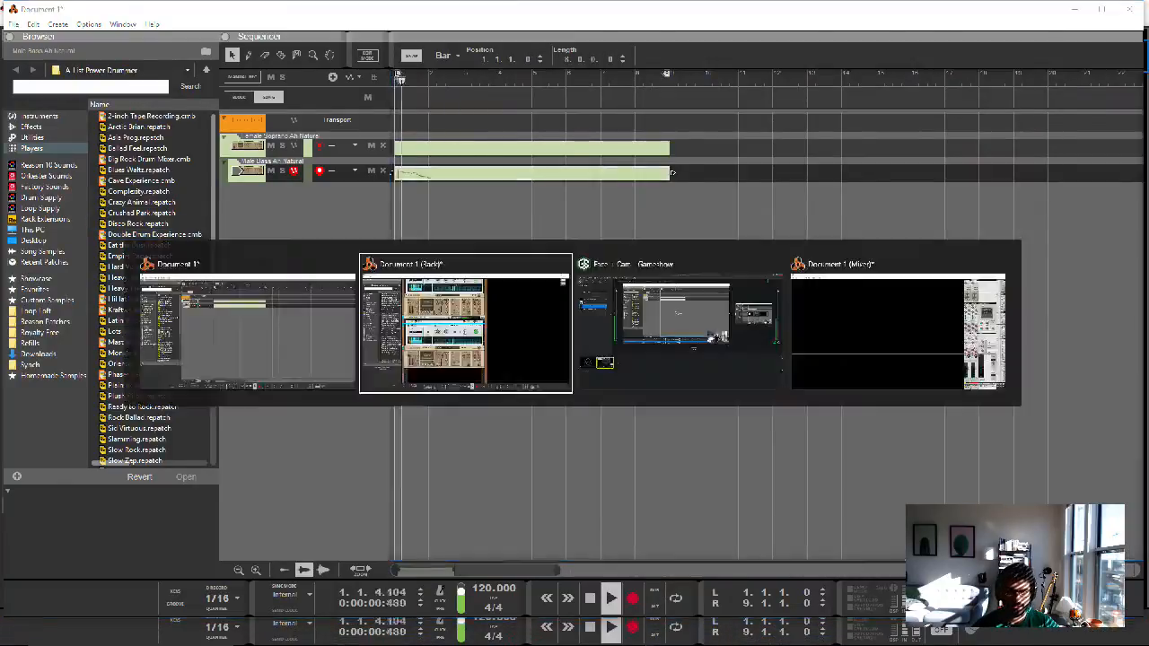
drag(430, 243, 425, 244)
key(space)
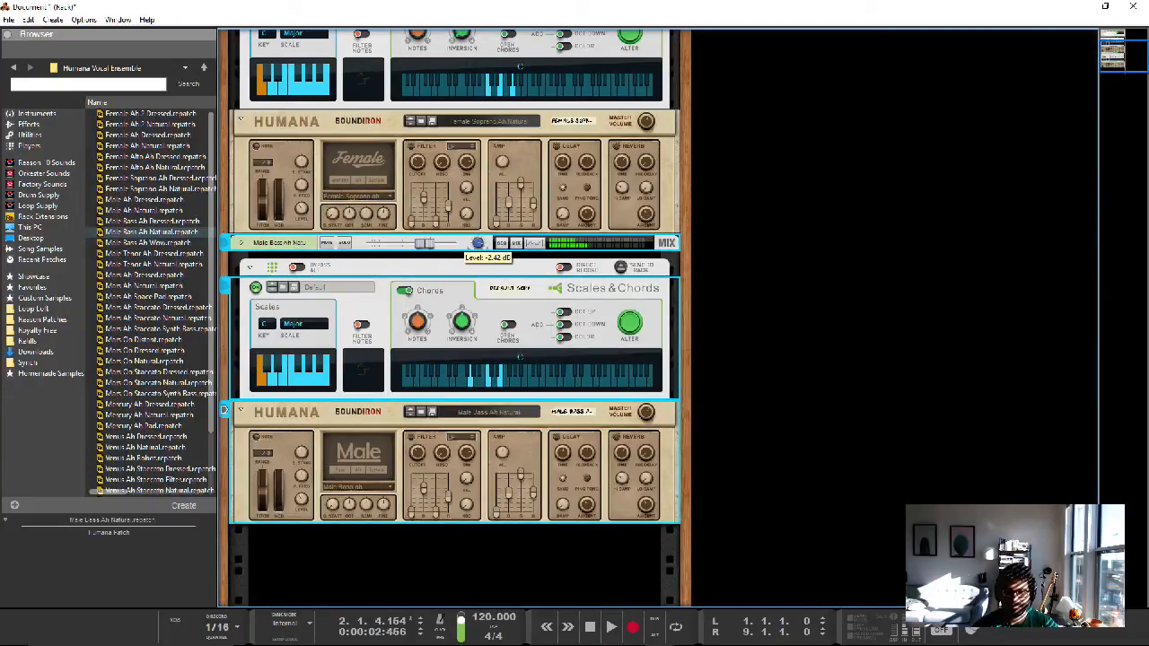
scroll(424, 243, up, 3)
drag(430, 168, 425, 168)
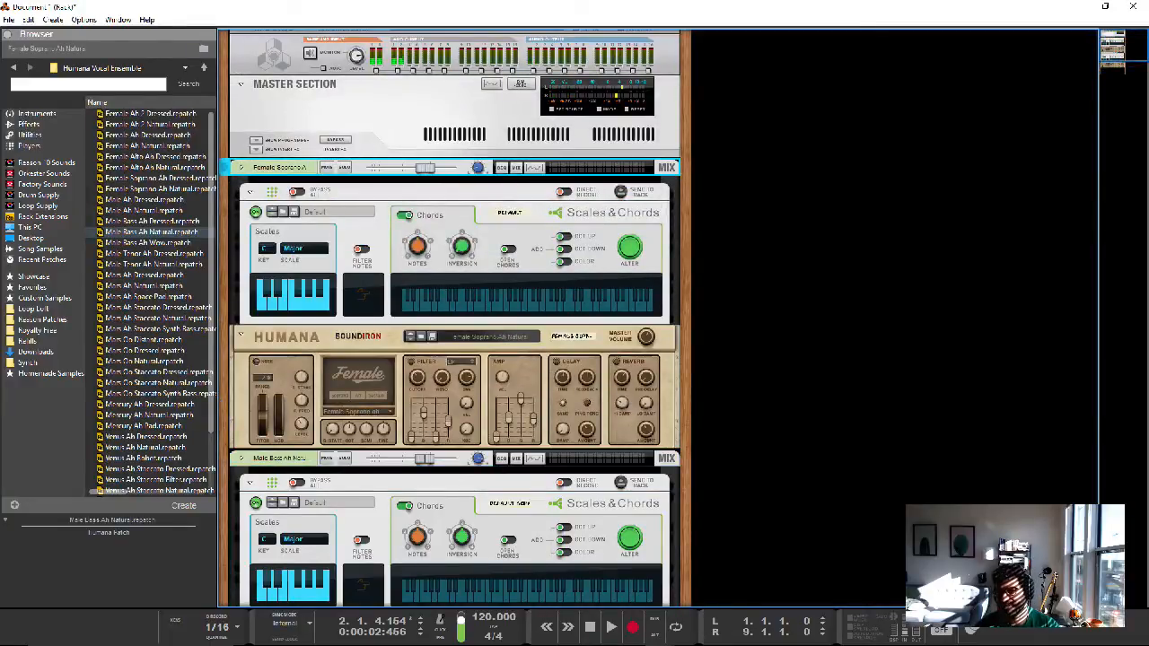
Step: Create a new Humana instrument from the Venus Ah Staccato Filter patch and switch it to Venus Ah Staccato Natural
scroll(424, 167, down, 2)
scroll(455, 318, down, 2)
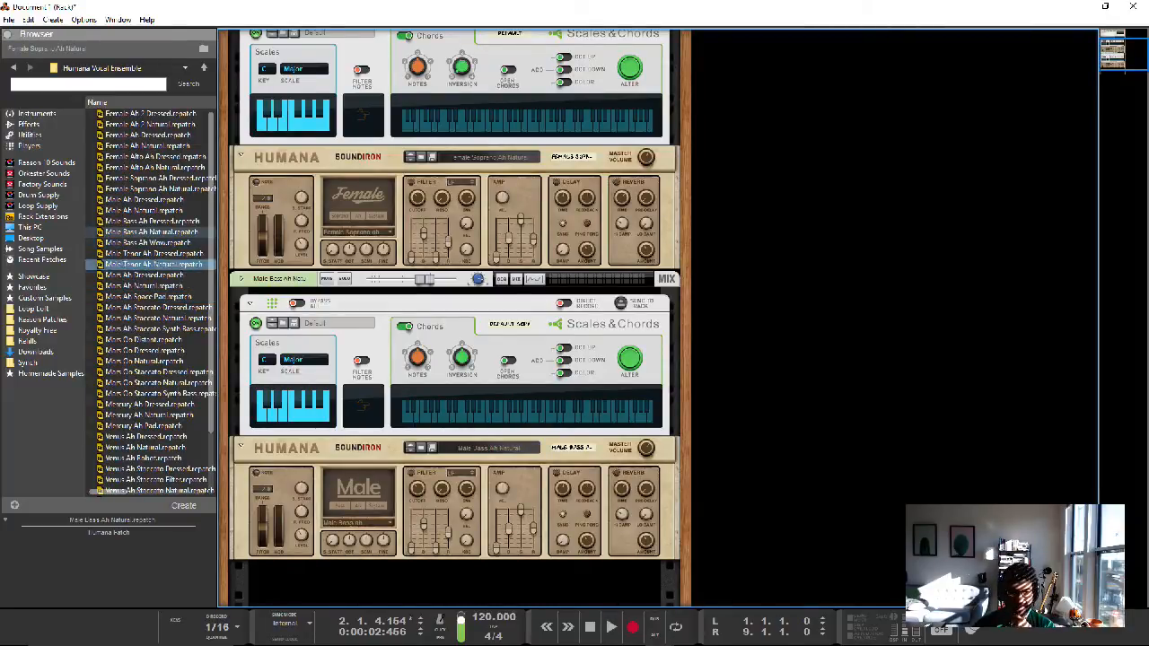
scroll(153, 353, down, 3)
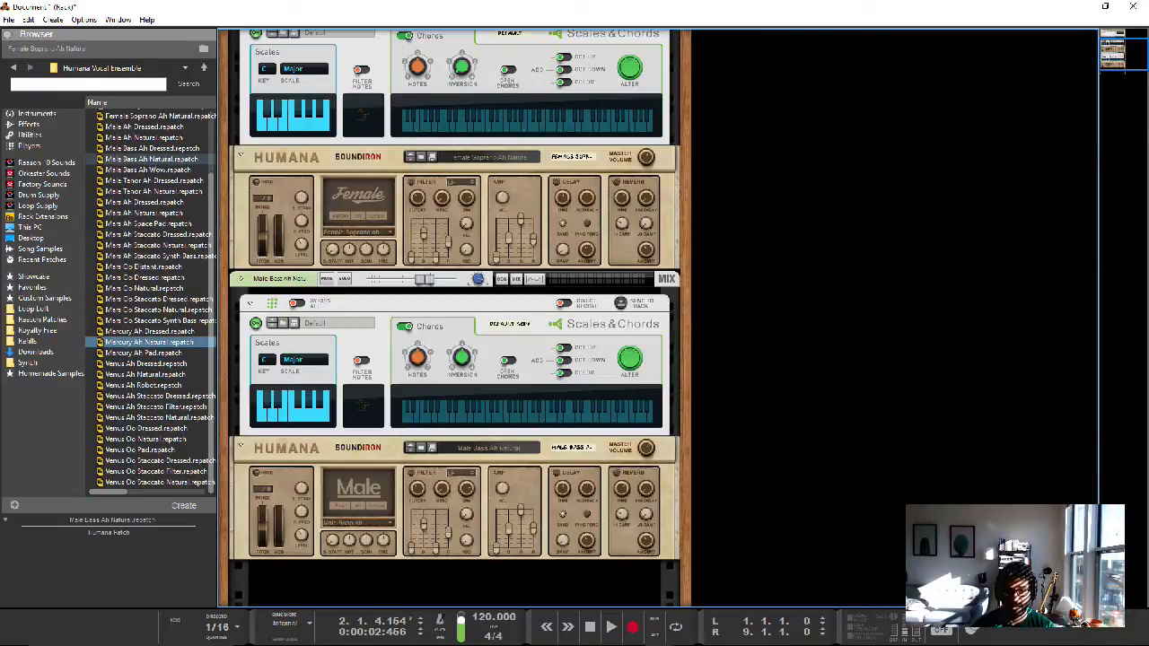
key(Up)
key(Up)
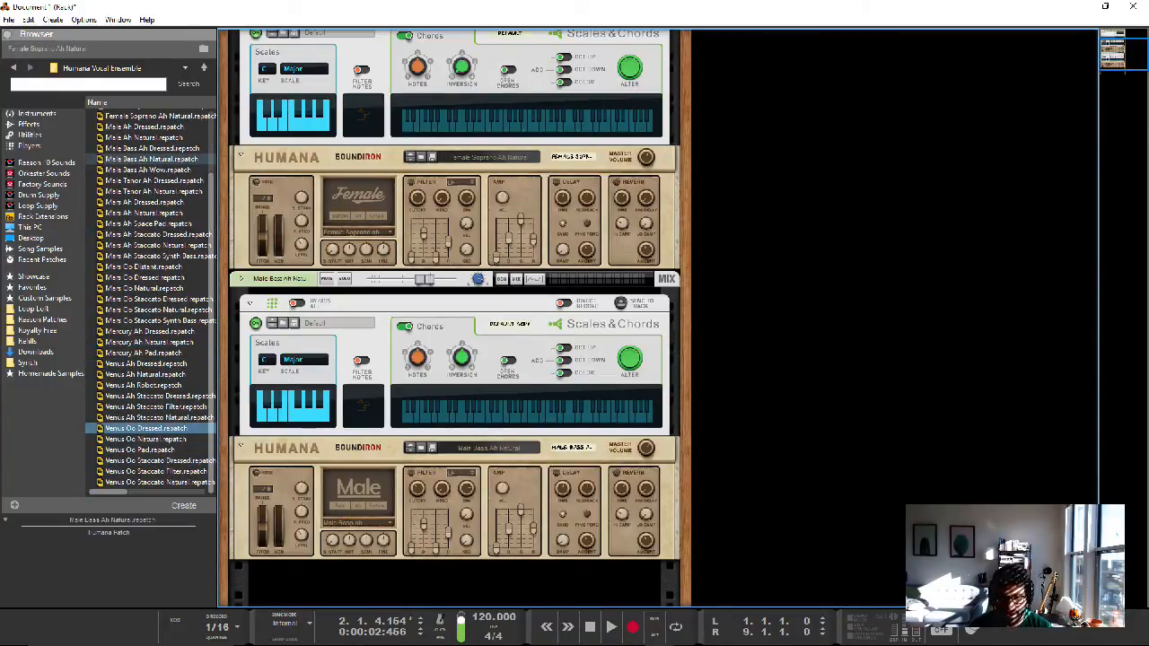
key(Up)
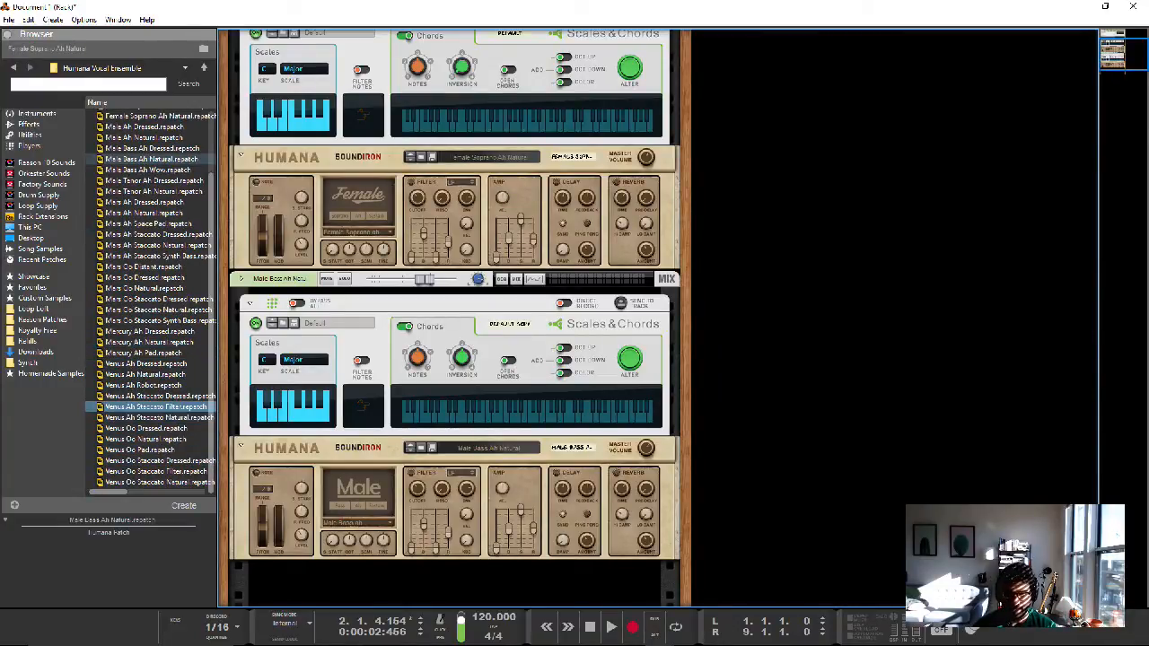
key(Return)
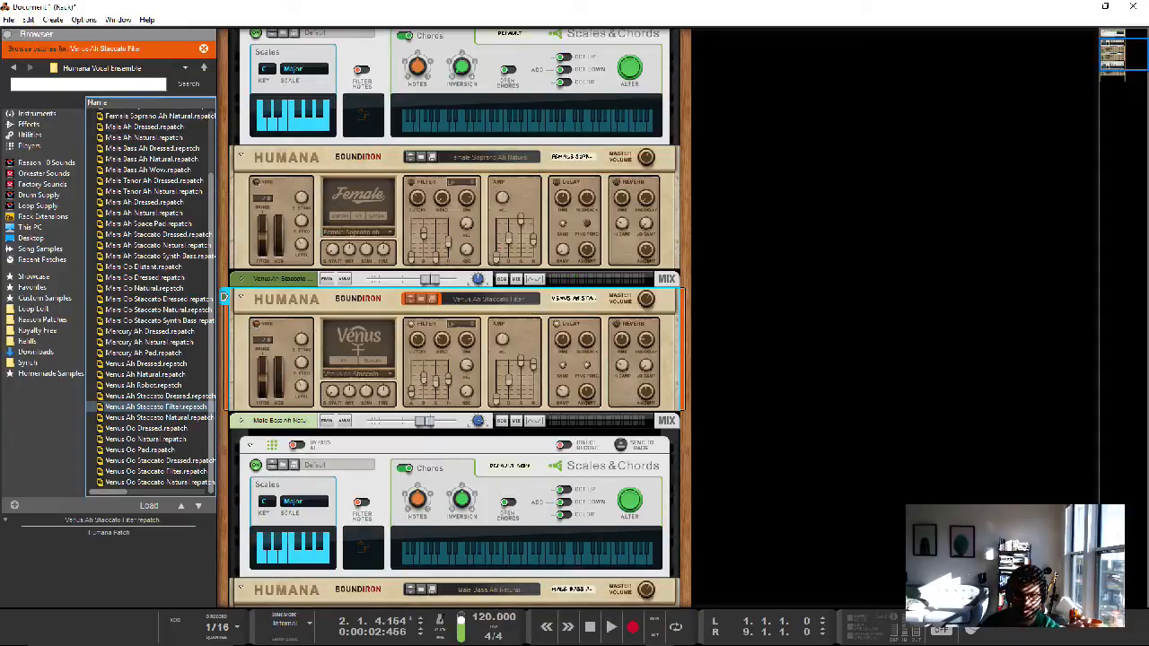
key(Down)
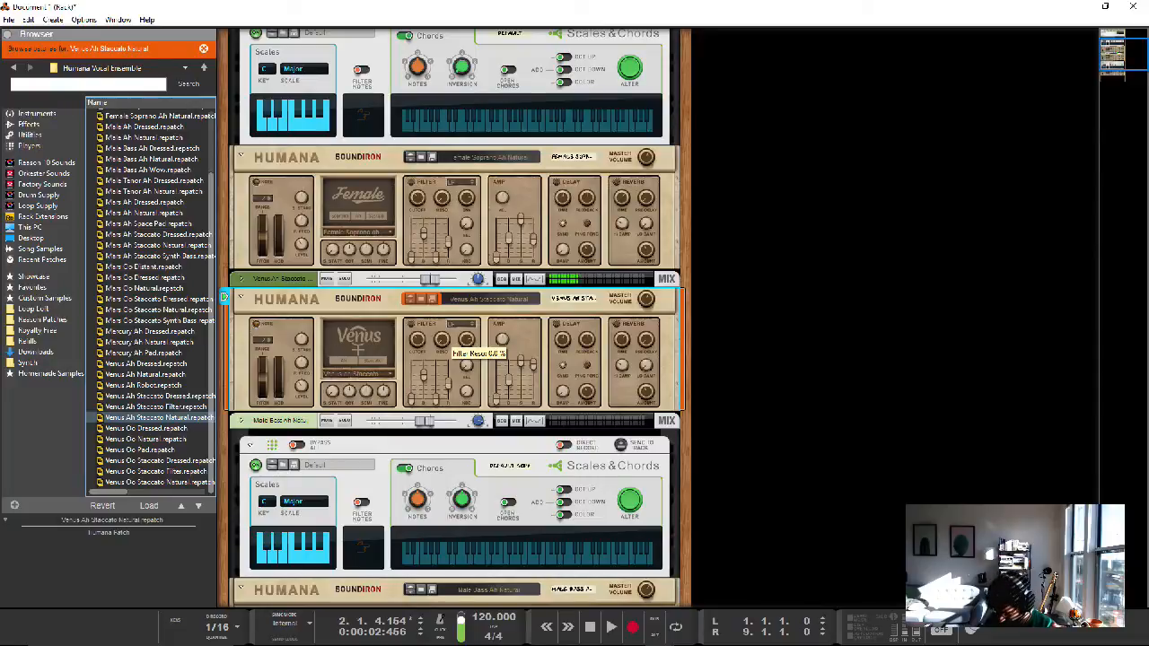
Step: Play both choir parts from the song start to audition the Venus patch over them, and stop playback
key(shift+Return)
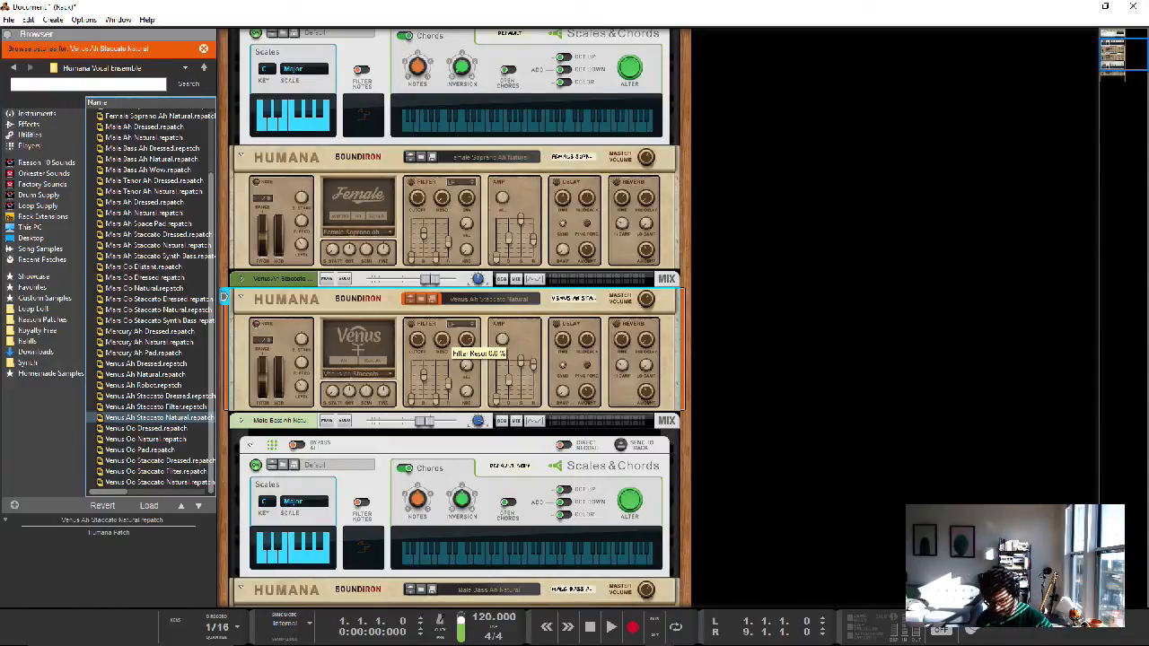
key(space)
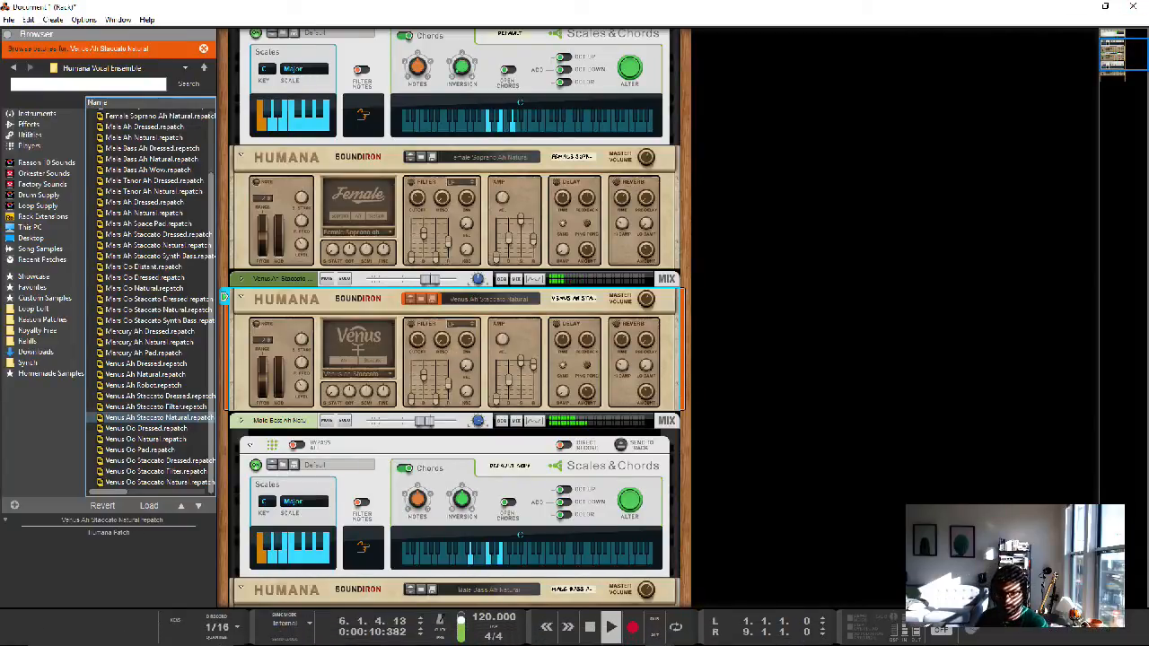
click(646, 300)
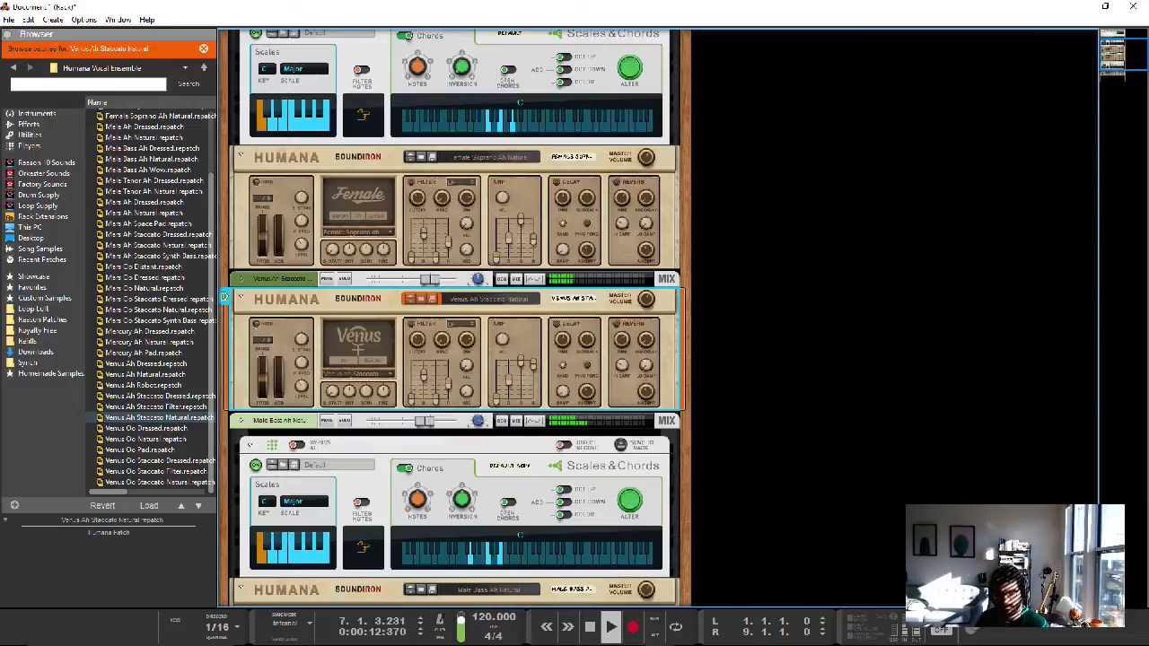
key(space)
Step: In the sequencer, shorten the Female Soprano and Male Bass clips to 4 bars and duplicate both directly after themselves
key(alt+Tab)
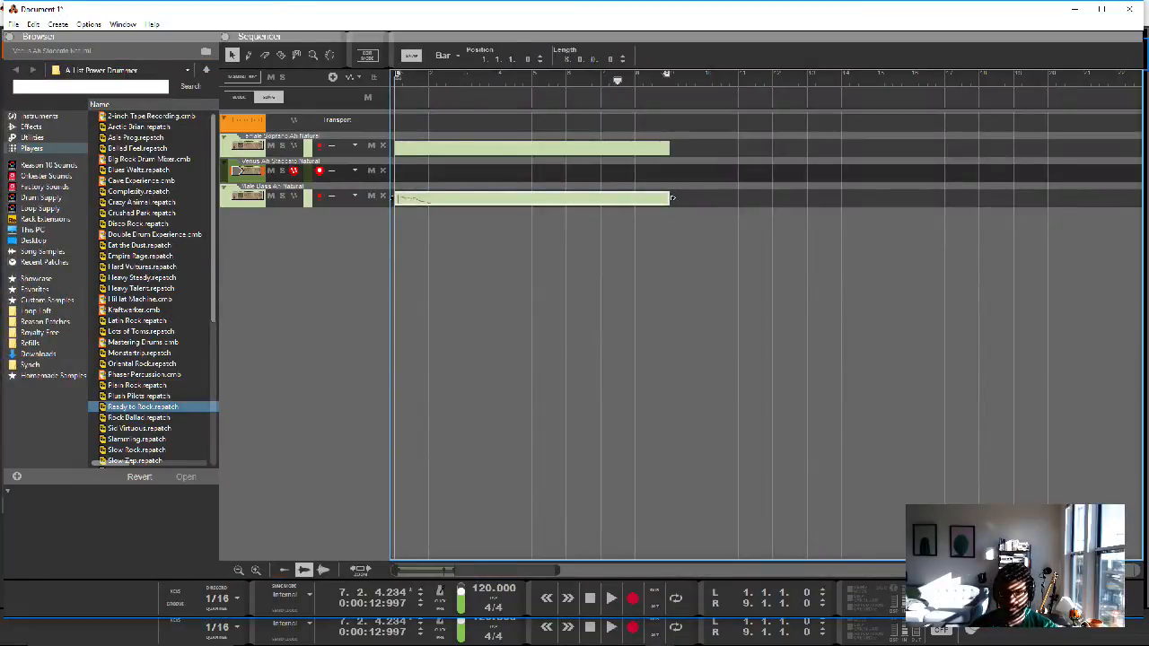
drag(715, 138, 415, 199)
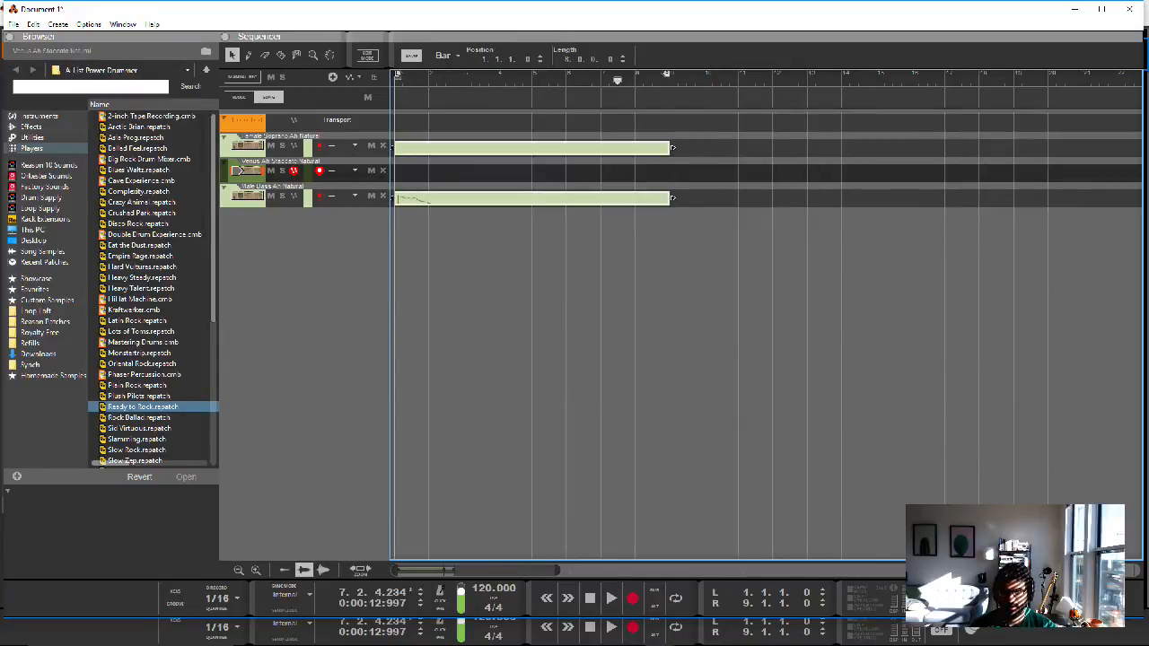
drag(672, 198, 535, 197)
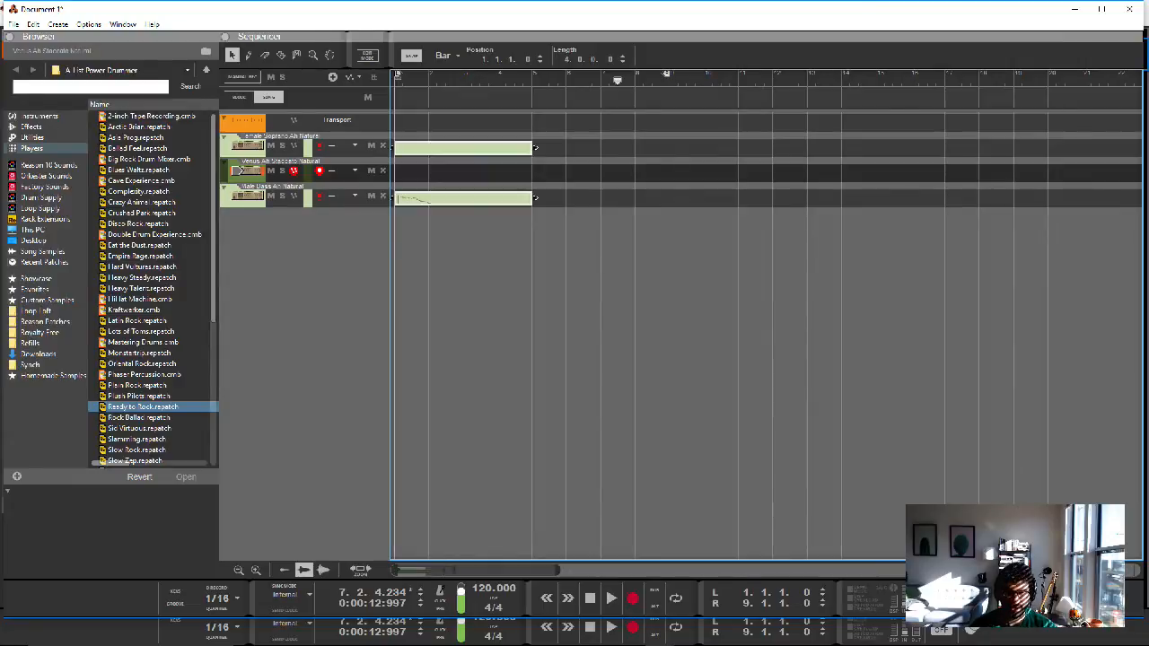
key(ctrl+d)
Step: Raise the second Female Soprano clip's note by two semitones and shorten the first clip's C3 note to 3.3.2.0
double_click(588, 148)
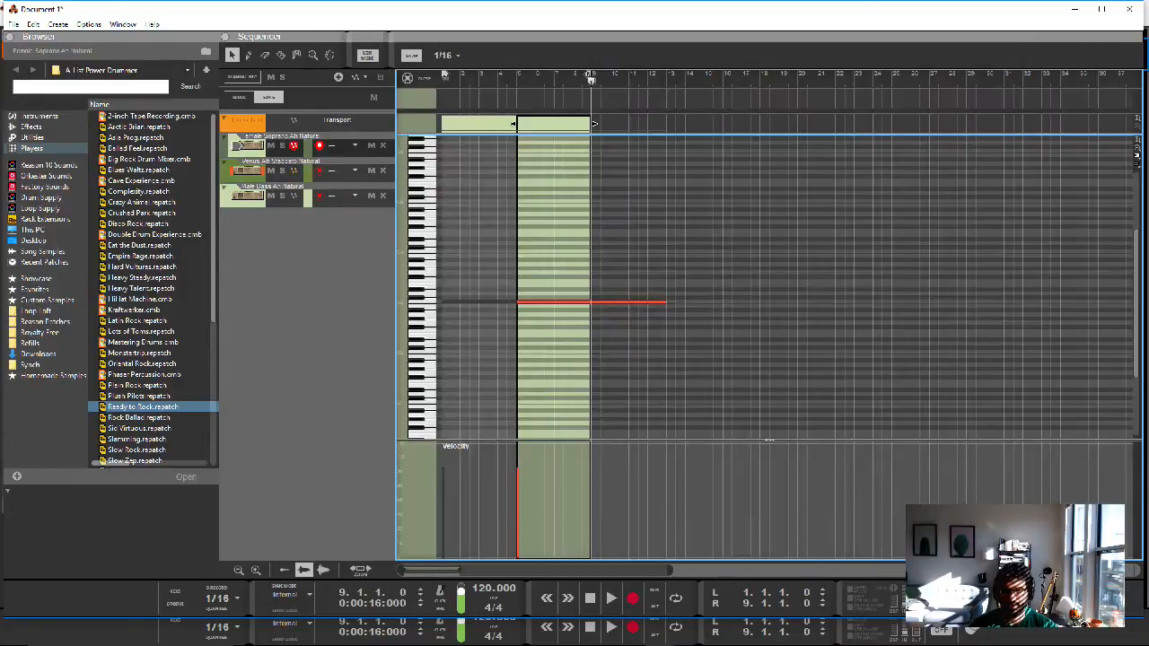
drag(556, 301, 510, 302)
click(556, 301)
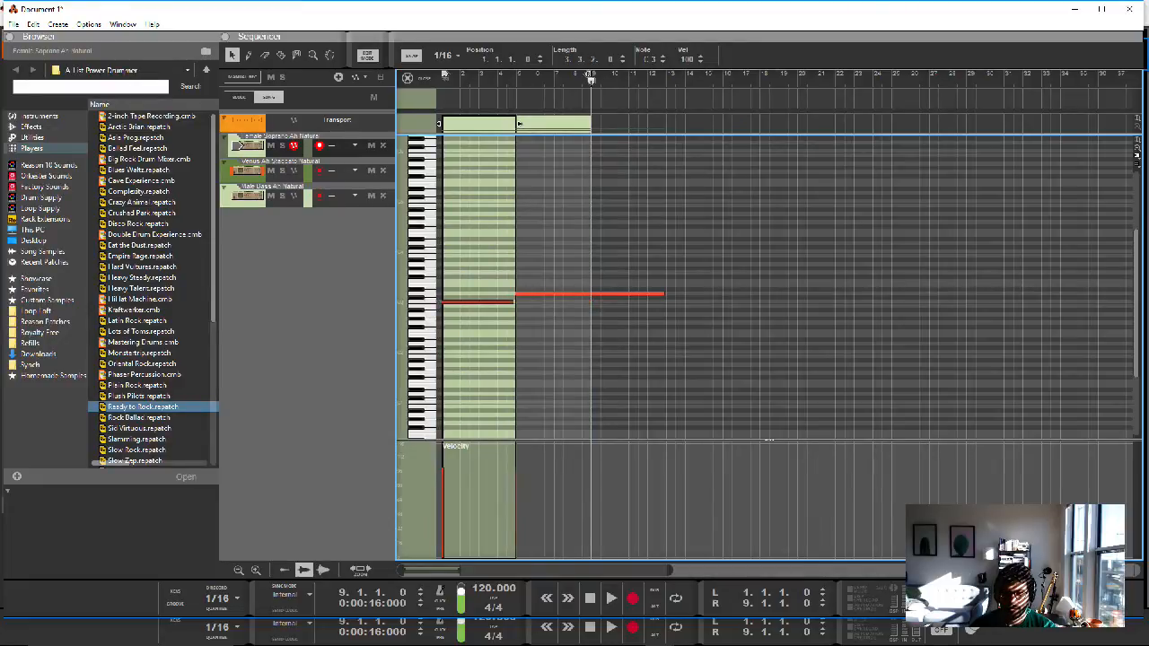
key(Escape)
Step: Raise the note in the second Male Bass clip by two semitones and delete the stray B2 note
double_click(621, 197)
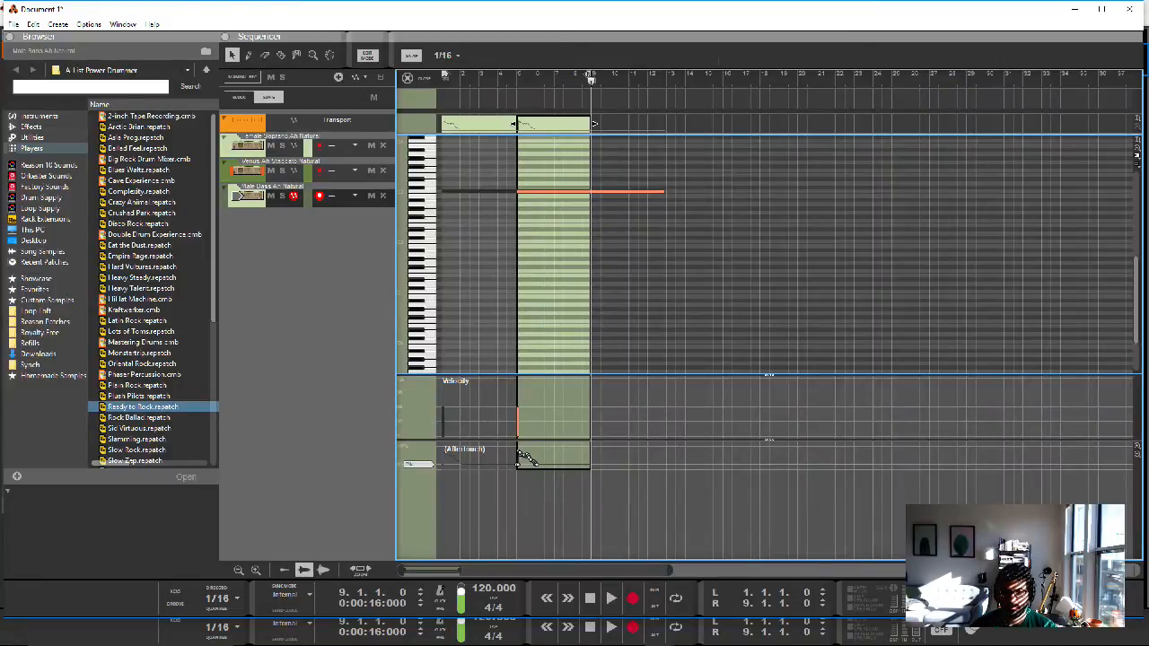
drag(574, 191, 574, 183)
double_click(572, 196)
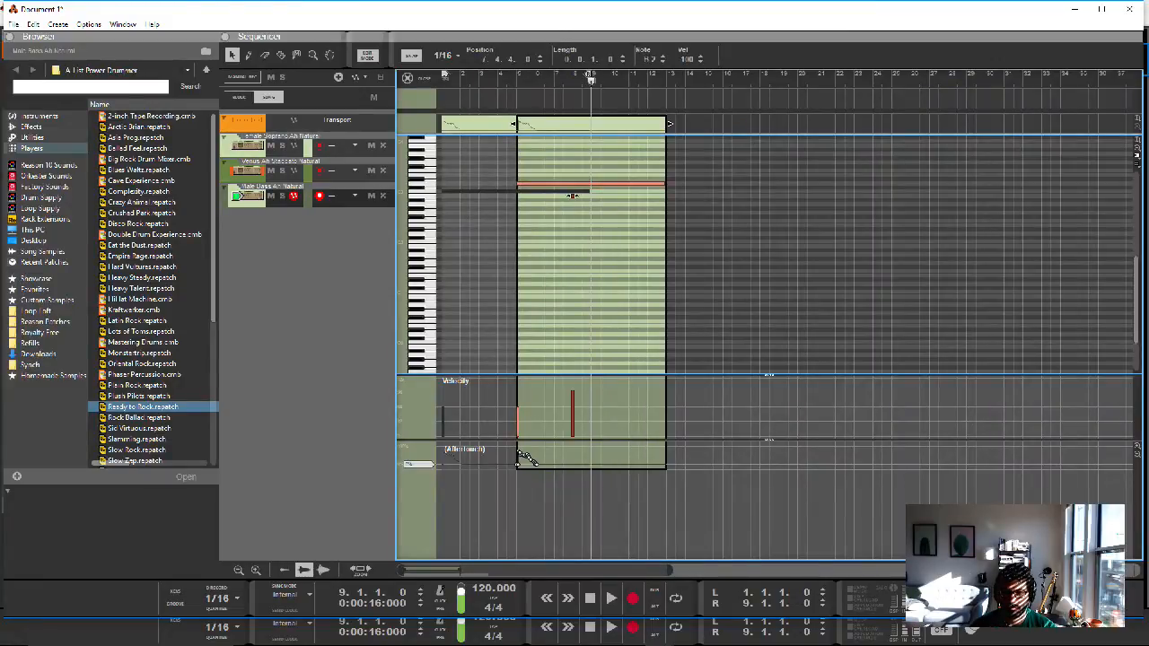
key(Delete)
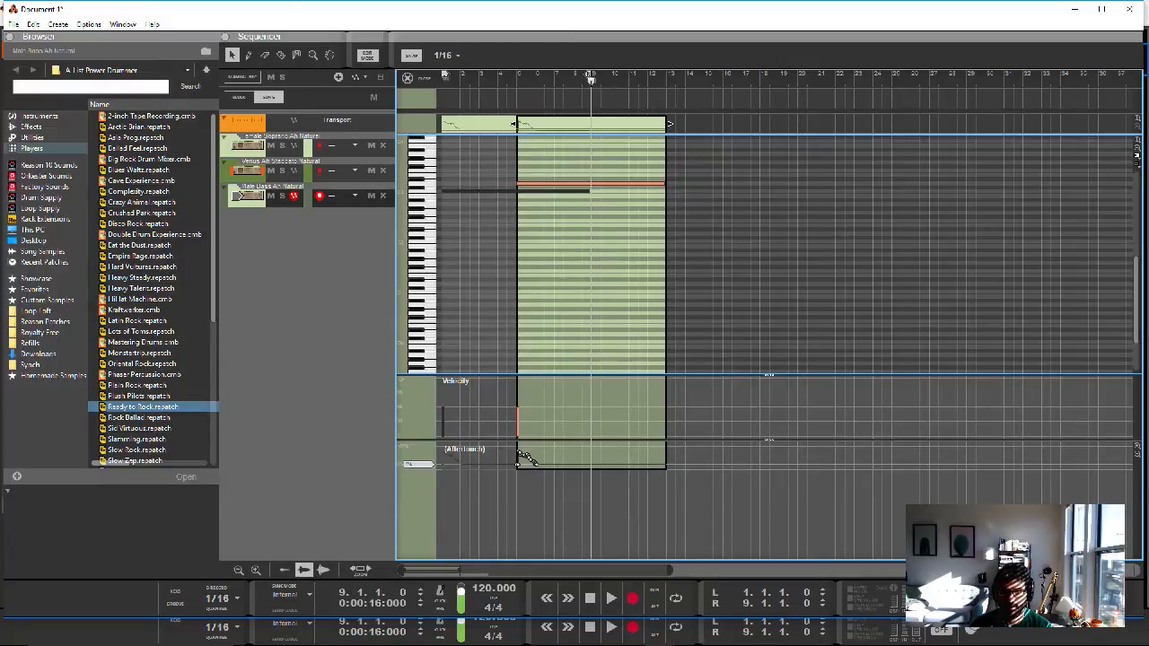
Step: Shorten the C3 note in the first Male Bass clip to end with its 4-bar clip, and close the clip
double_click(485, 192)
click(485, 192)
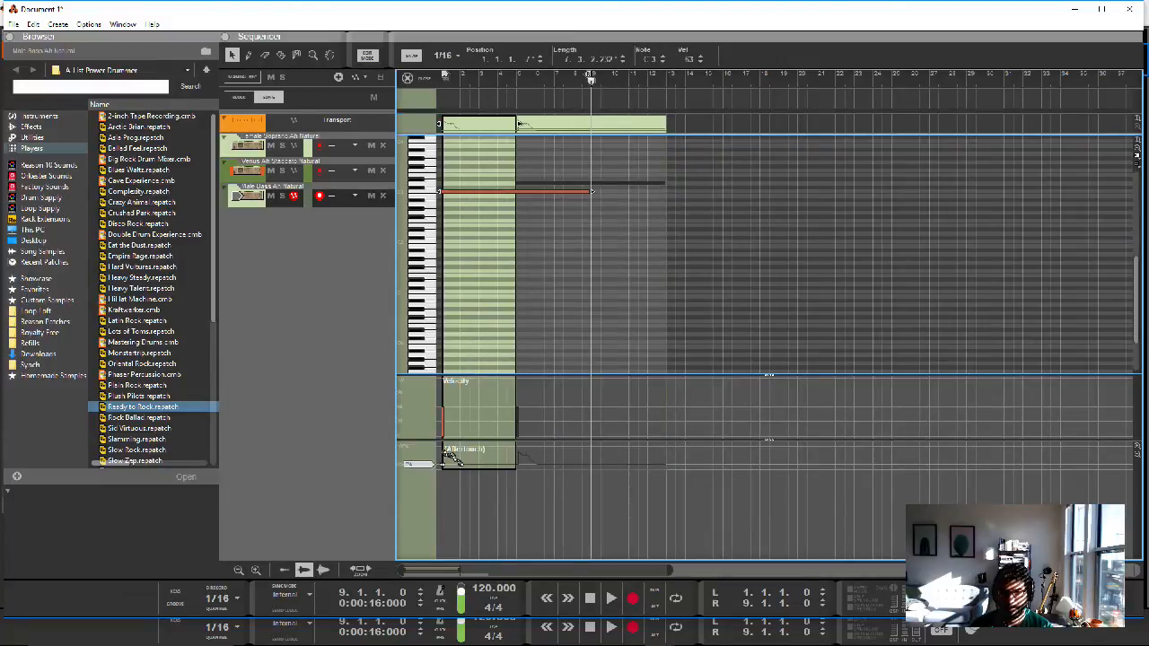
drag(591, 191, 508, 192)
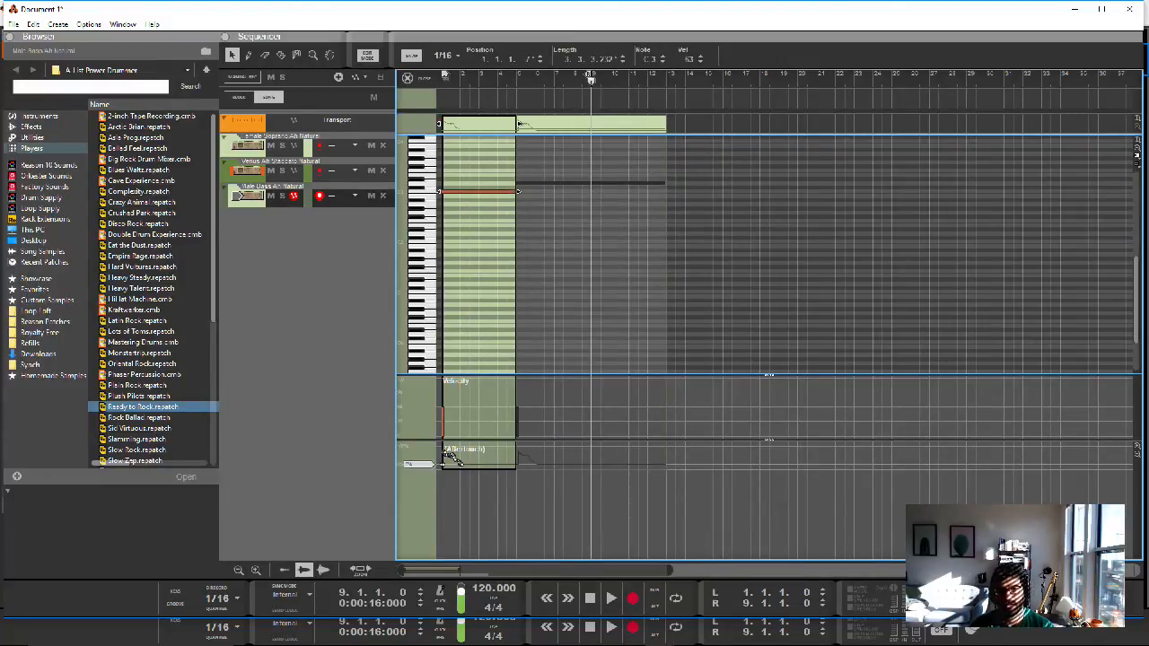
key(Escape)
Step: Play the two-chord arrangement from the song start, select the Venus Ah Staccato Natural track, and stop playback
click(590, 598)
click(611, 598)
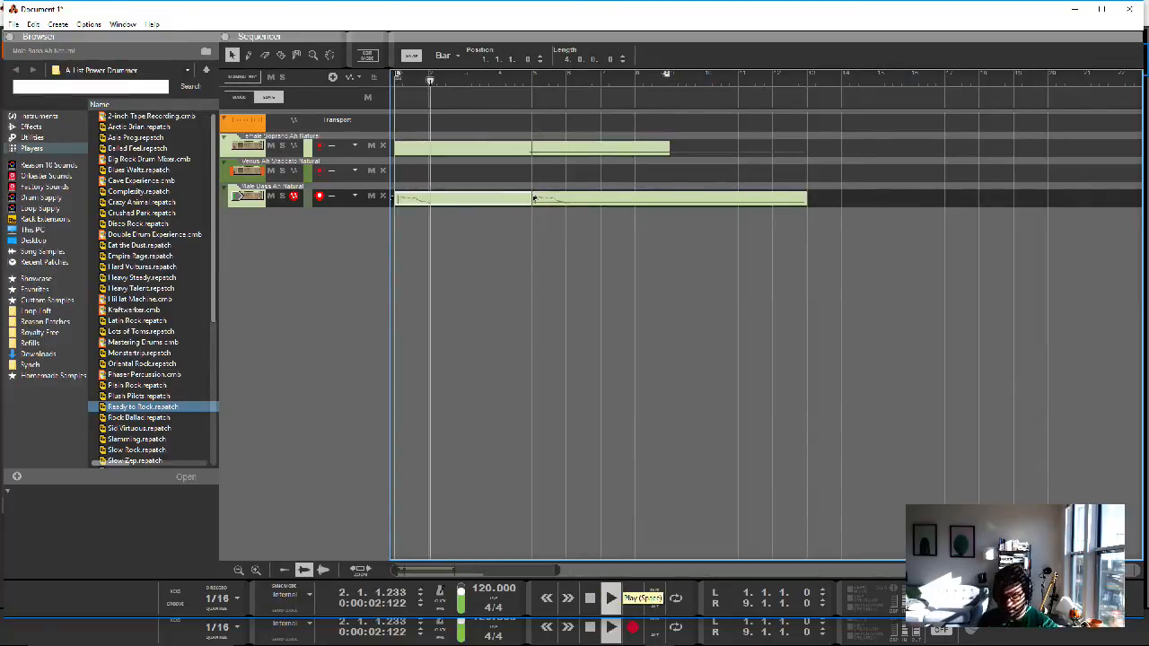
click(247, 171)
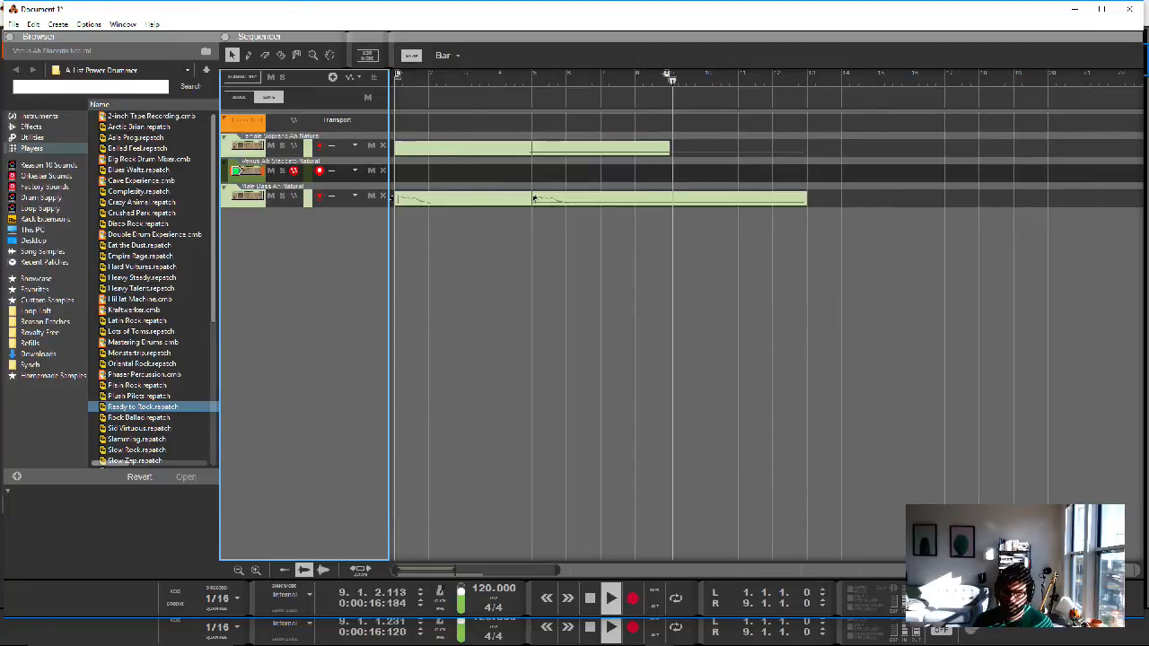
key(space)
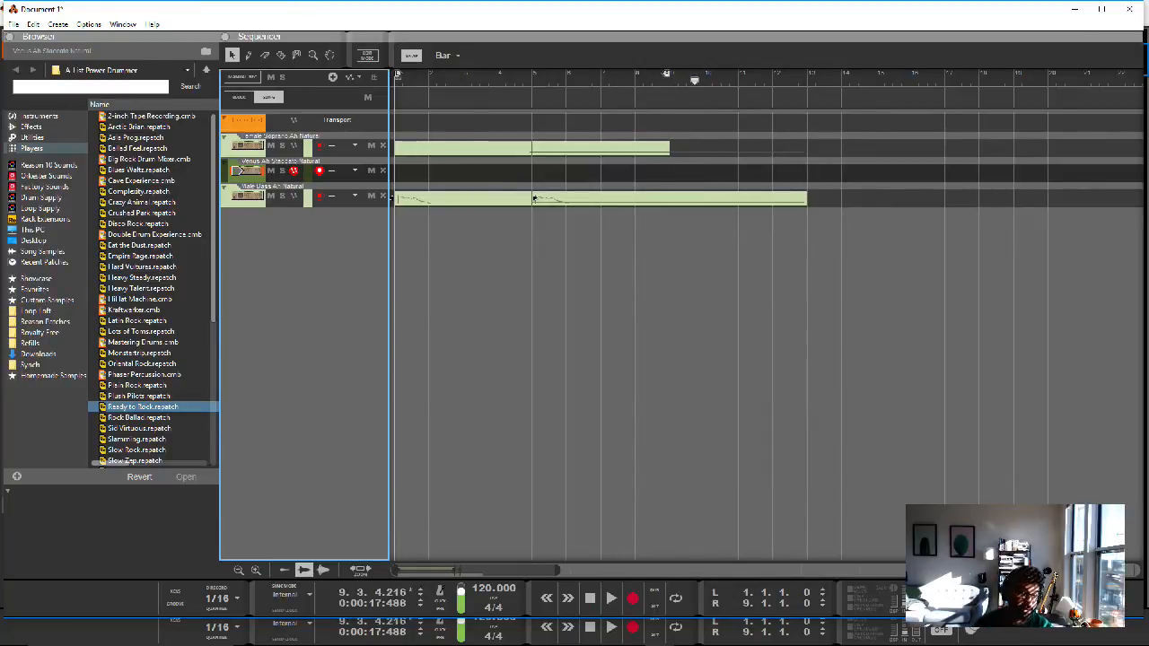
Step: Return to the song start, turn on looping, and bring up the Female Soprano devices in the rack
click(590, 598)
click(675, 597)
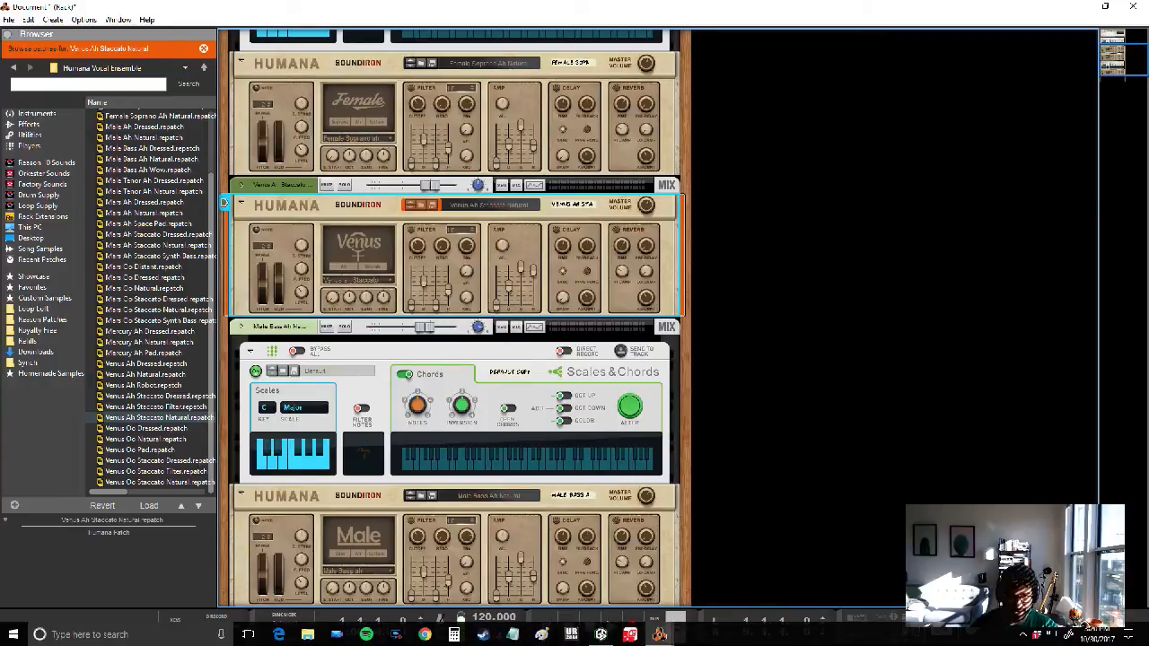
scroll(454, 318, up, 3)
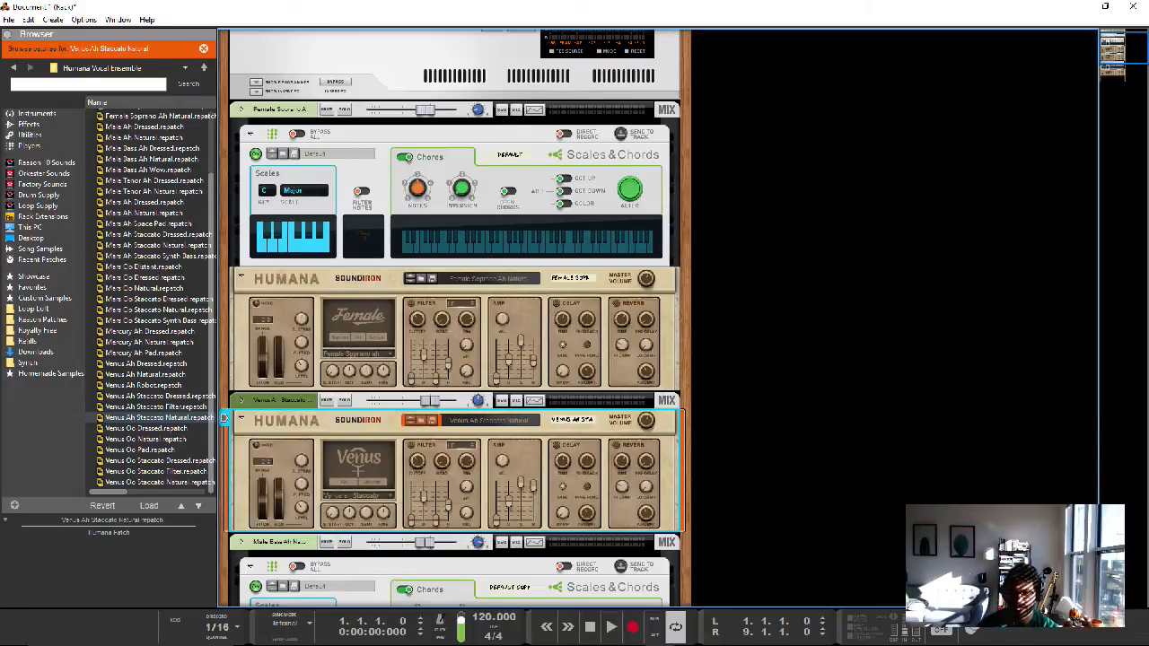
Step: Load the Venus Oo Natural patch into the Female Soprano Humana and play the arrangement to hear it
click(471, 278)
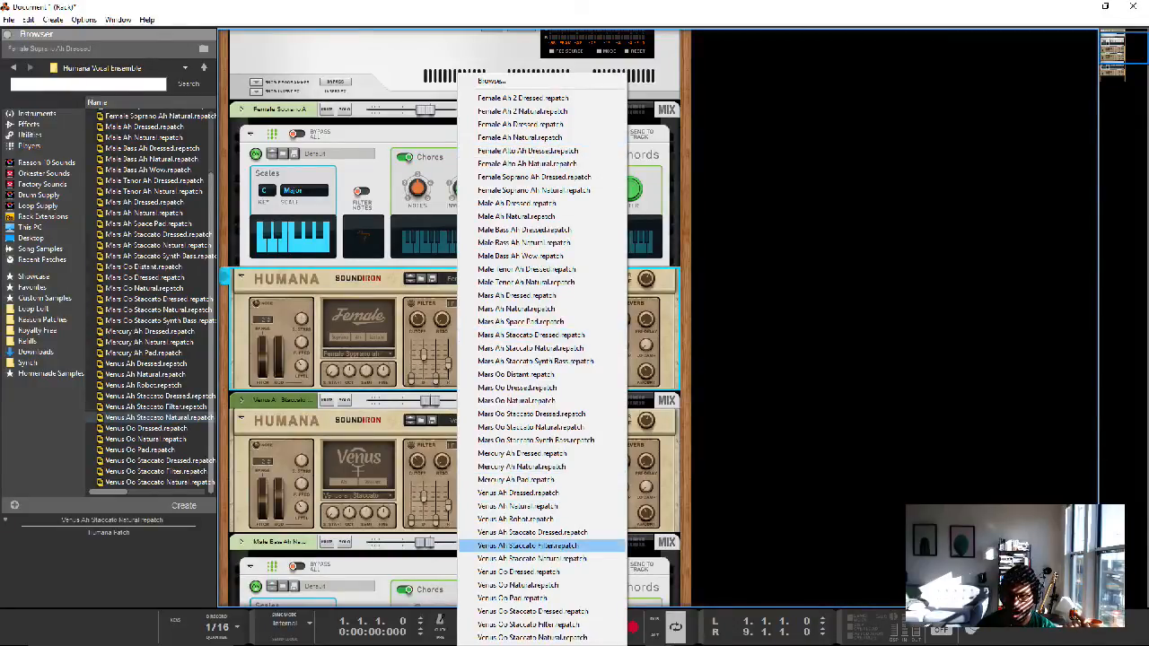
click(518, 586)
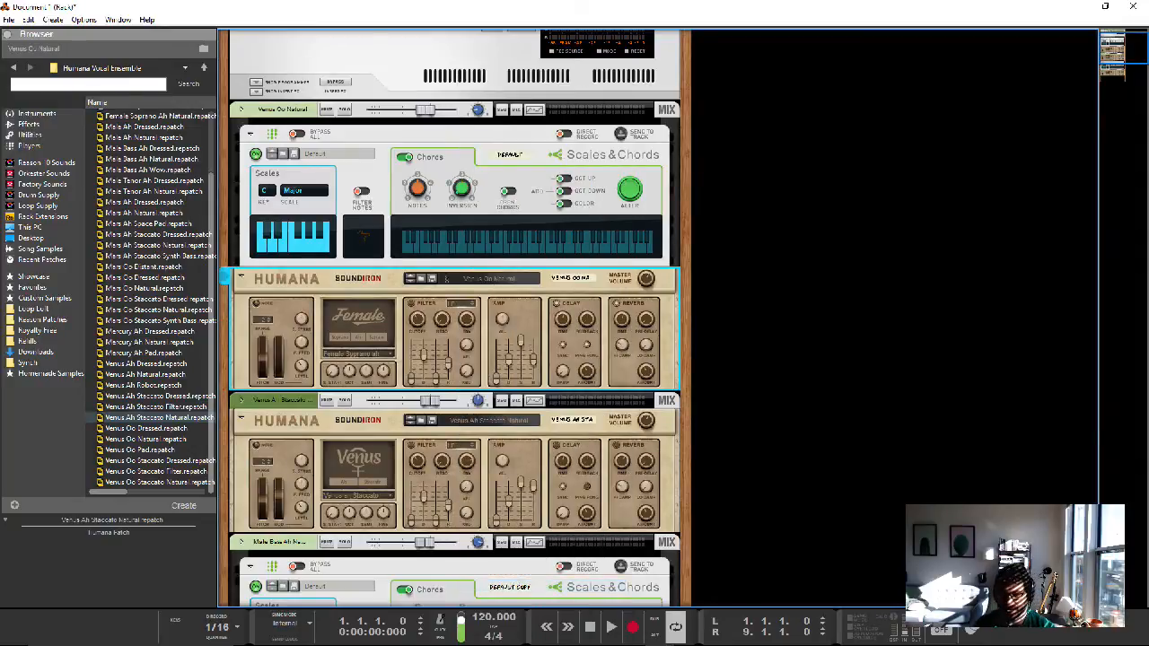
click(611, 626)
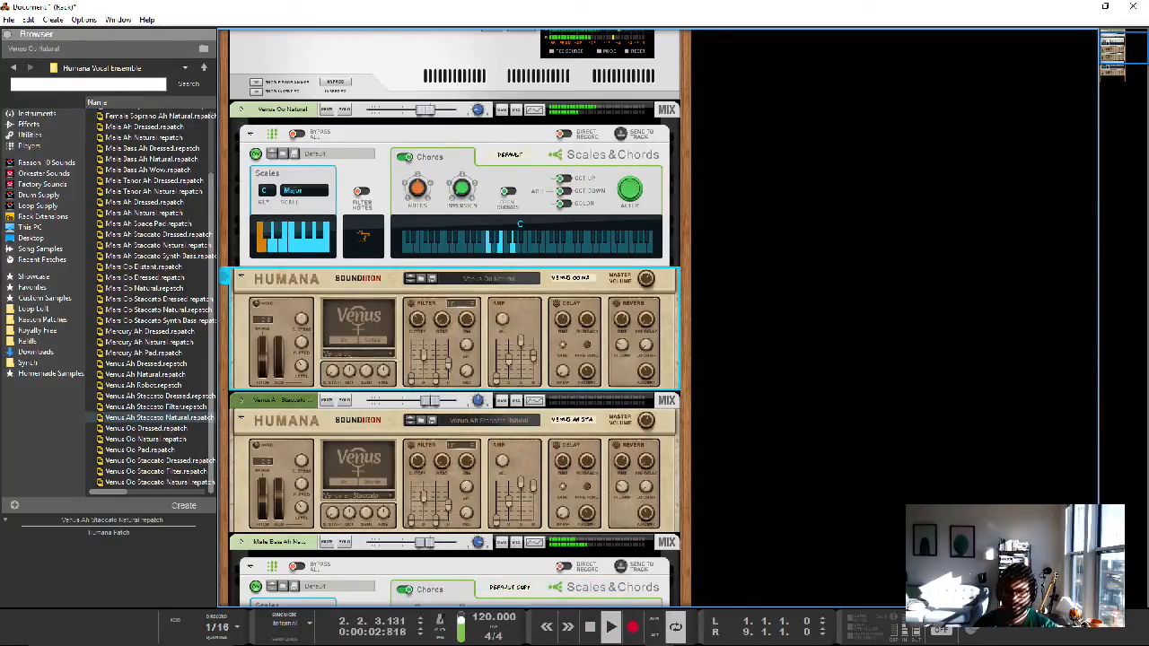
Step: Replace the Male Bass Humana's patch with Mars Oo Natural and rewind the running playback
scroll(454, 318, down, 5)
click(421, 424)
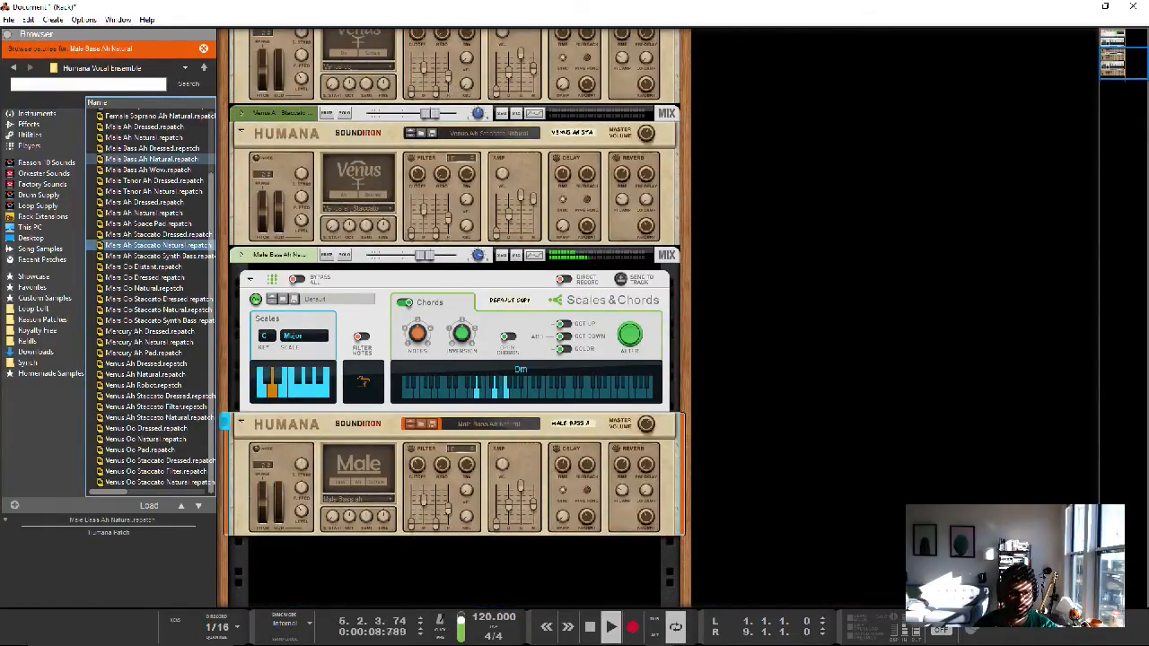
click(144, 288)
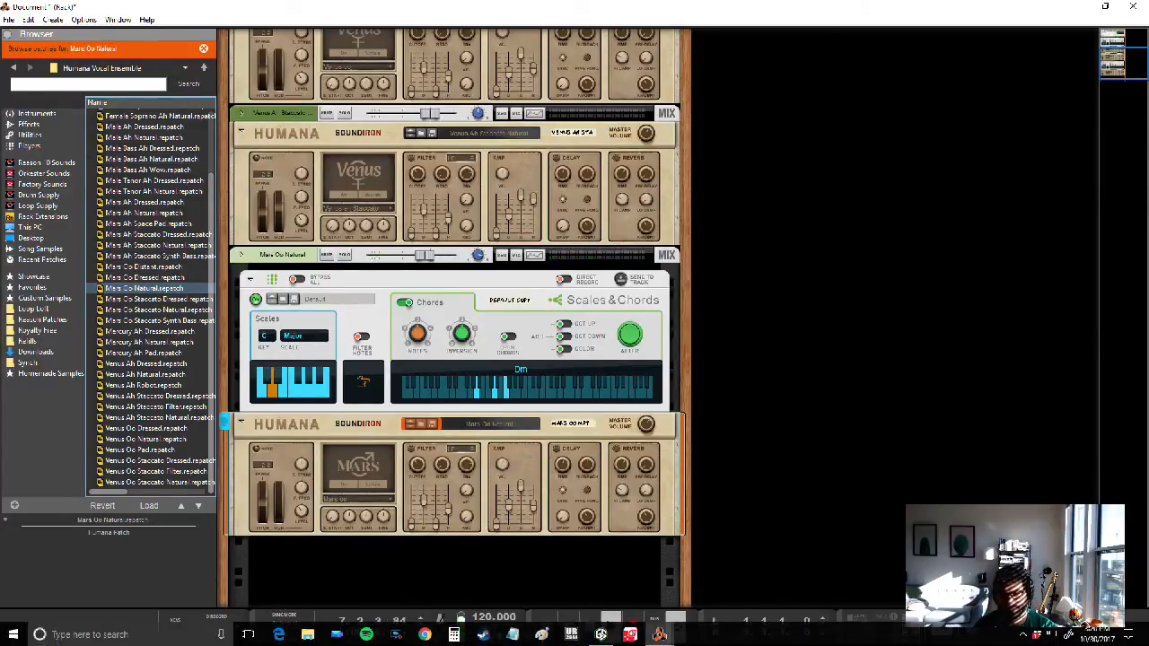
click(546, 628)
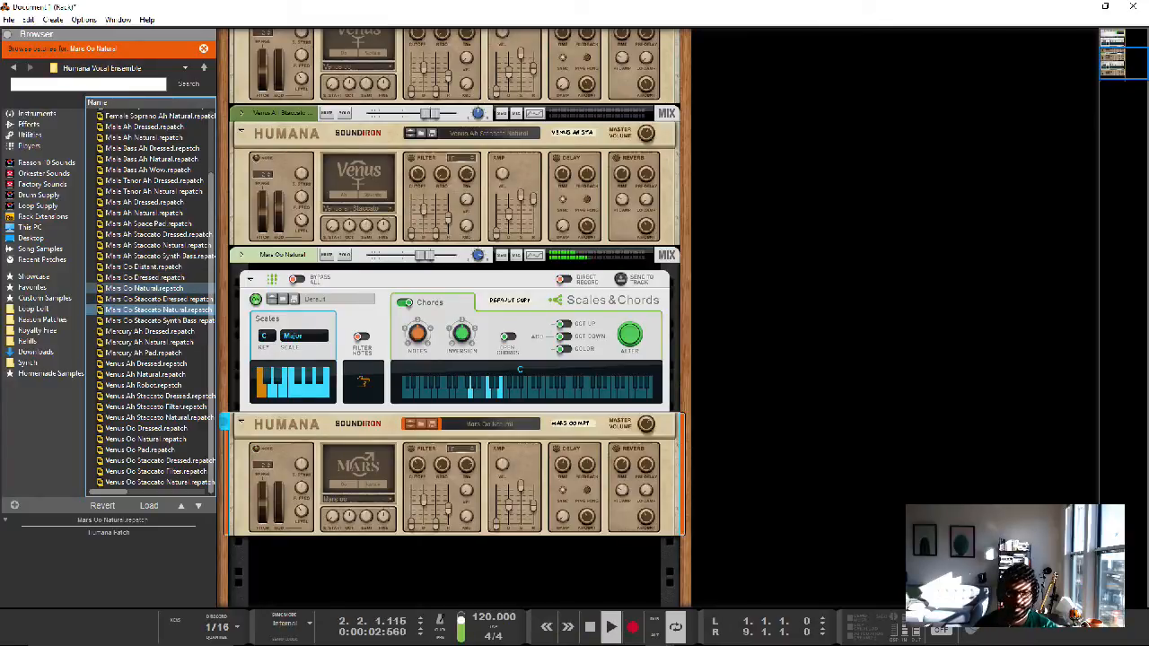
Step: Switch the Mars Humana to the Mars Oo Staccato Natural patch and restart playback from the song start
click(157, 309)
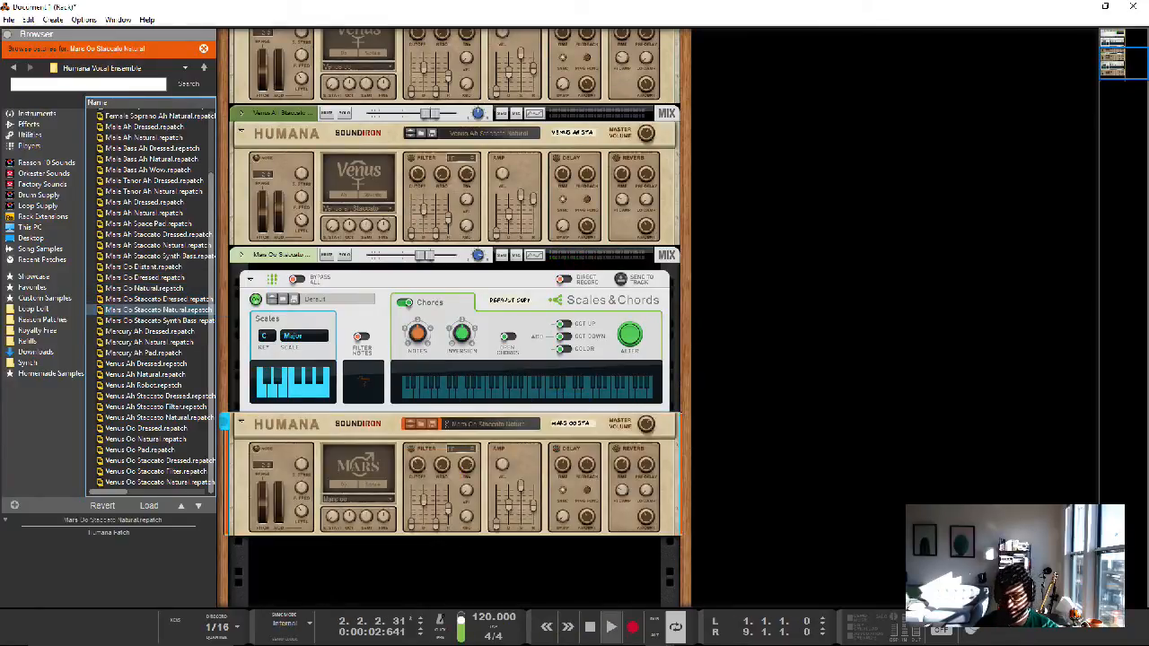
double_click(590, 628)
click(610, 627)
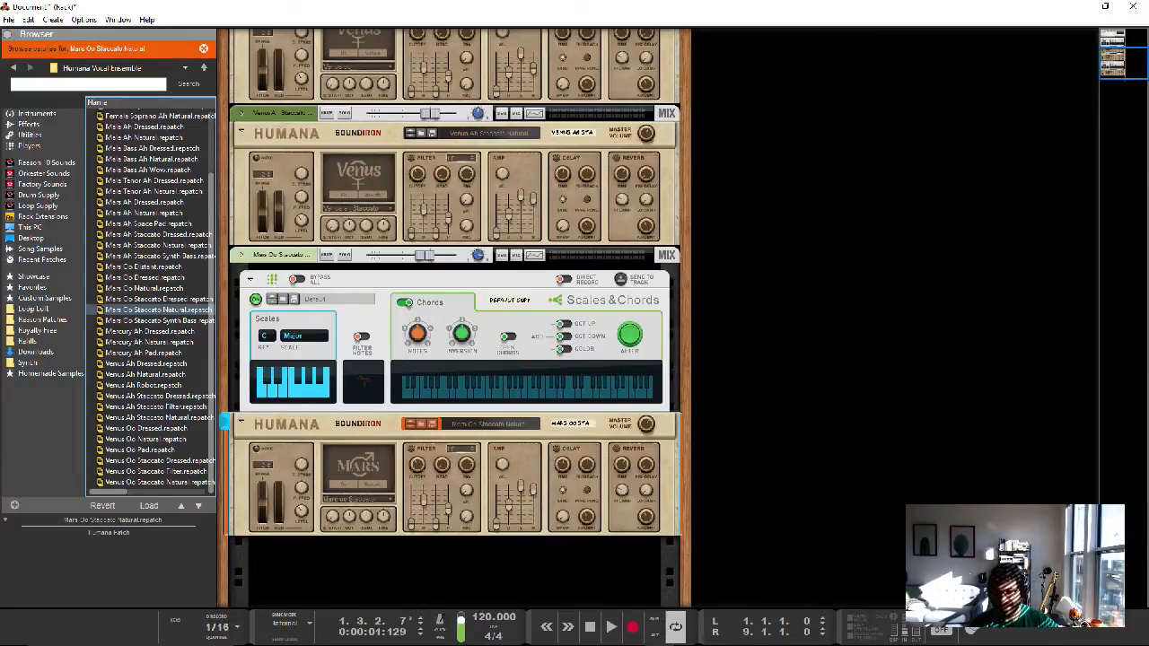
Step: Select all devices in the rack and delete them together with their tracks, leaving only the hardware interface and master section
click(454, 531)
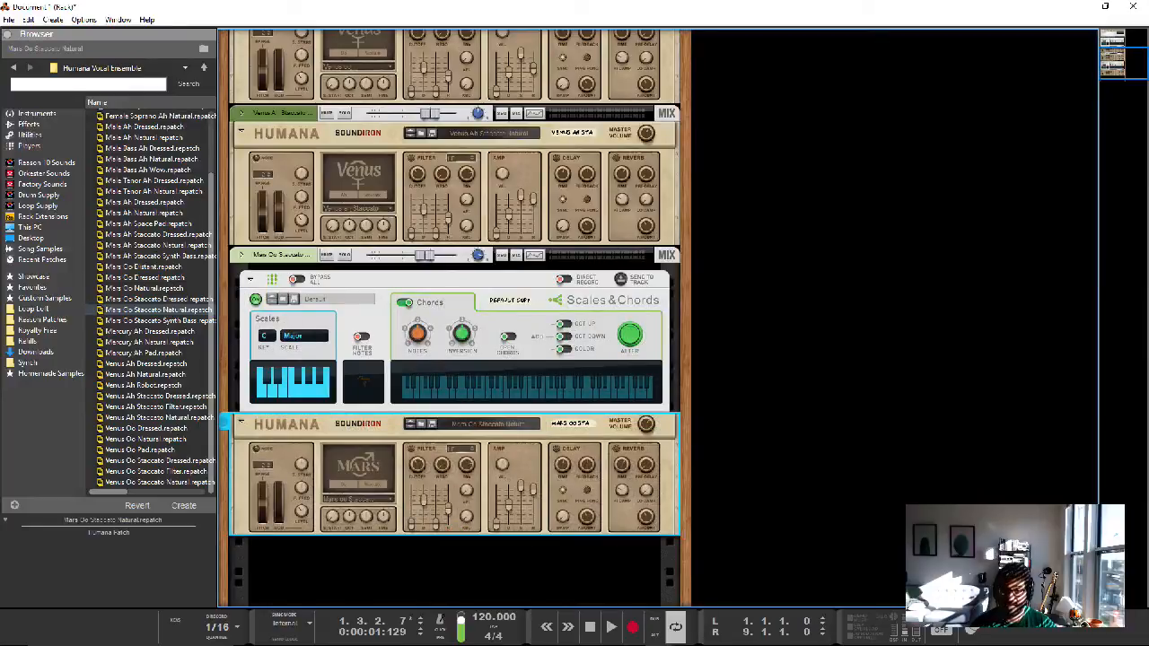
scroll(454, 341, up, 3)
key(ctrl+a)
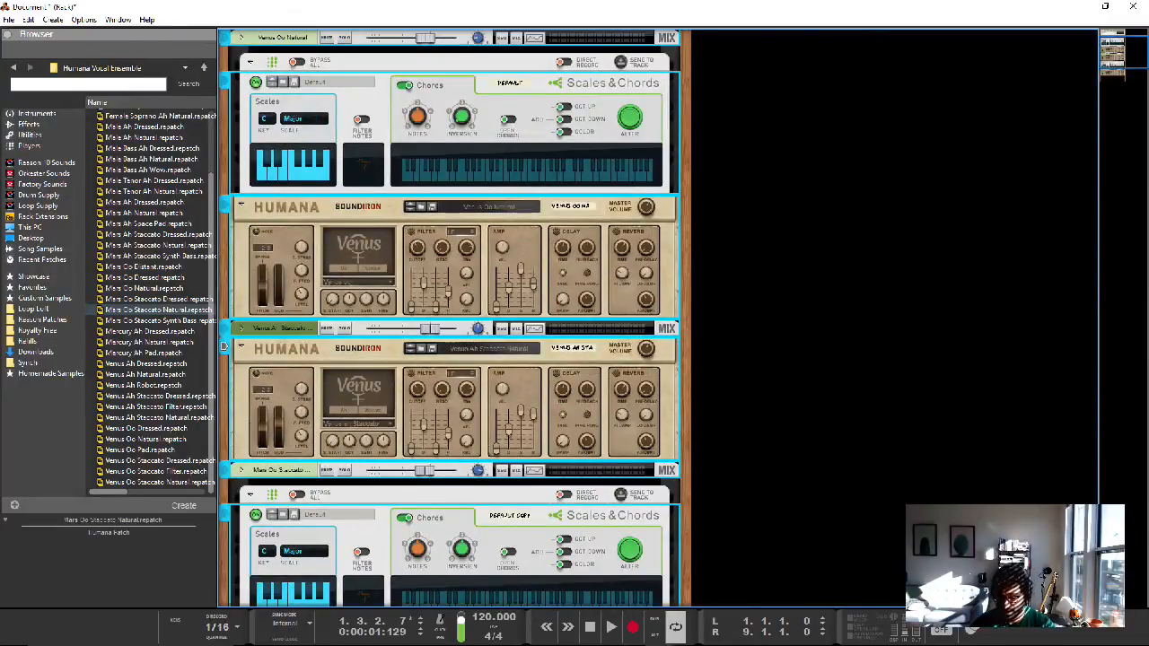
key(Delete)
key(Return)
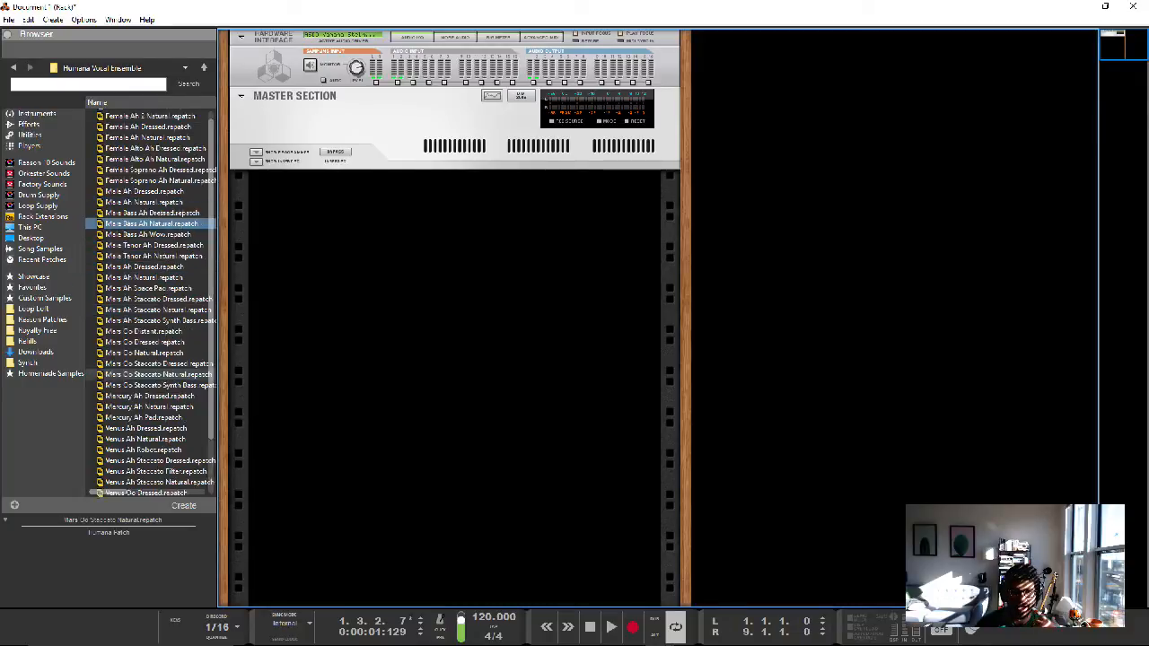
Step: Create a new Humana instrument with the Venus Ah Natural patch in the emptied rack
scroll(144, 200, up, 2)
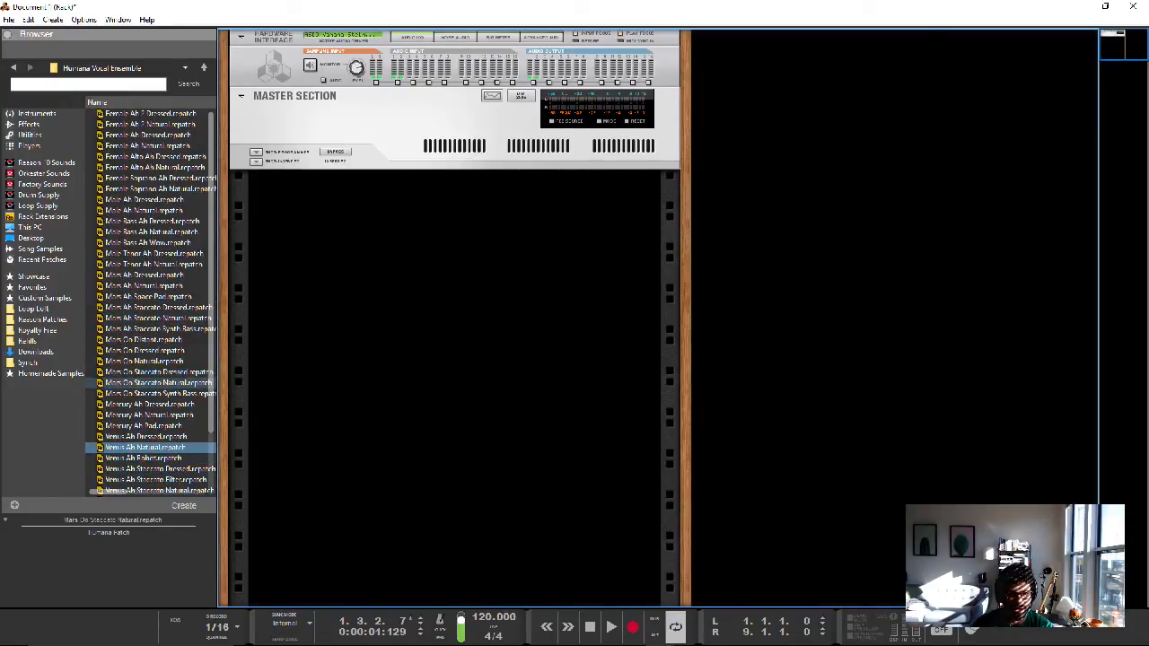
double_click(144, 447)
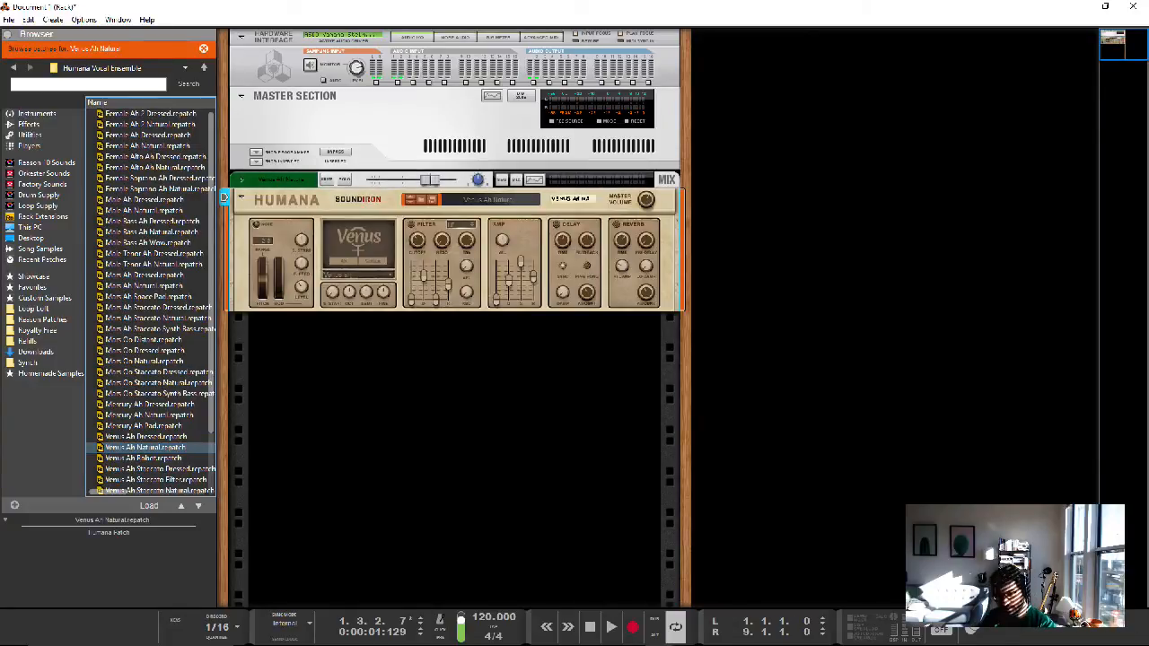